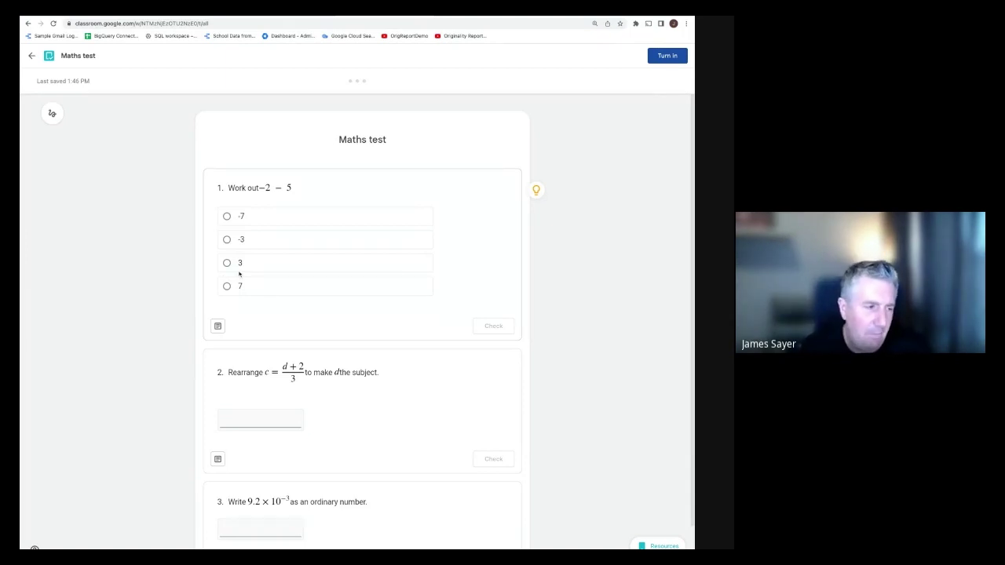
Choose -7 as the answer to question 1
scroll(239, 273, down, 1)
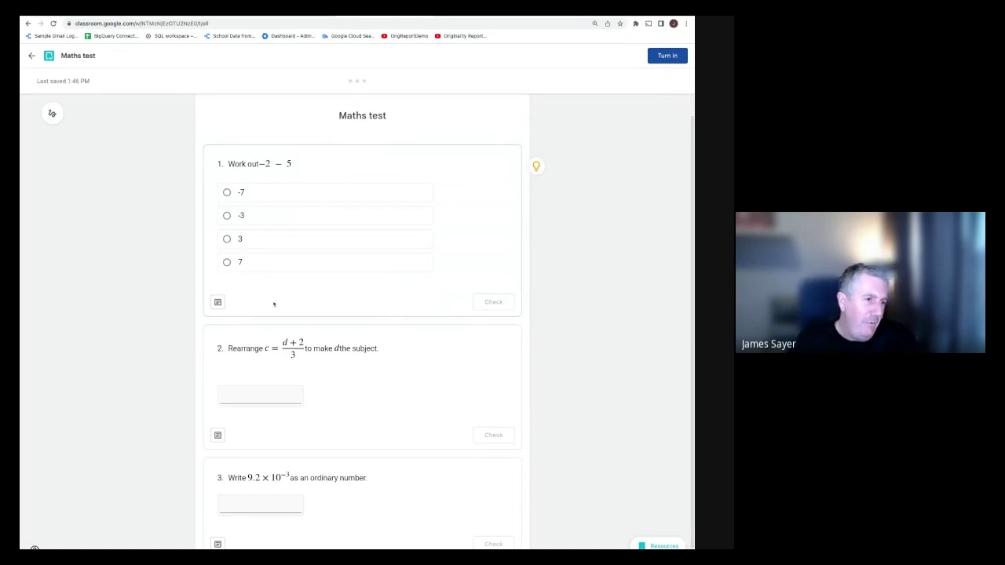
scroll(282, 294, up, 1)
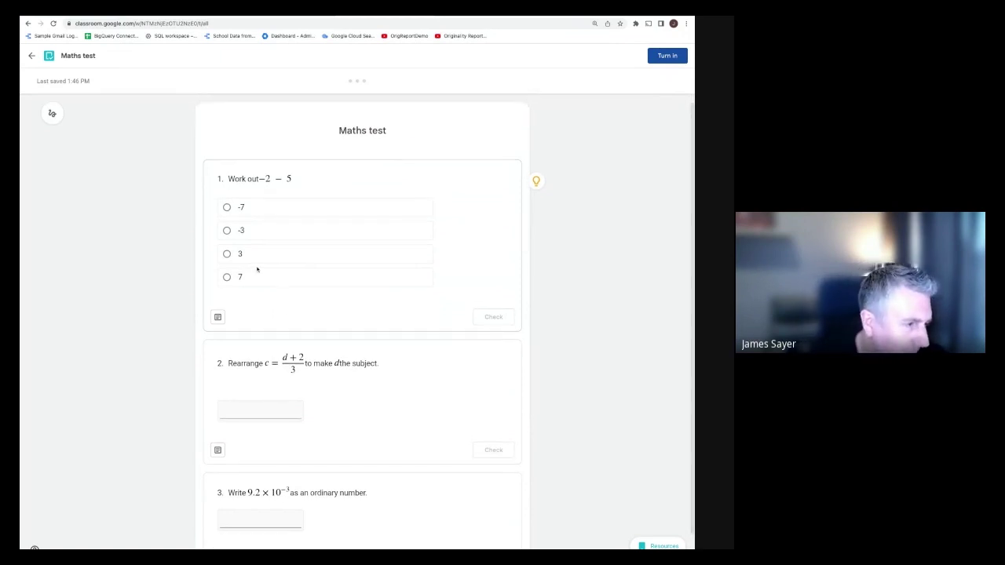
click(227, 207)
Enter d=2 as question 2's answer and 2 as question 3's answer
click(250, 411)
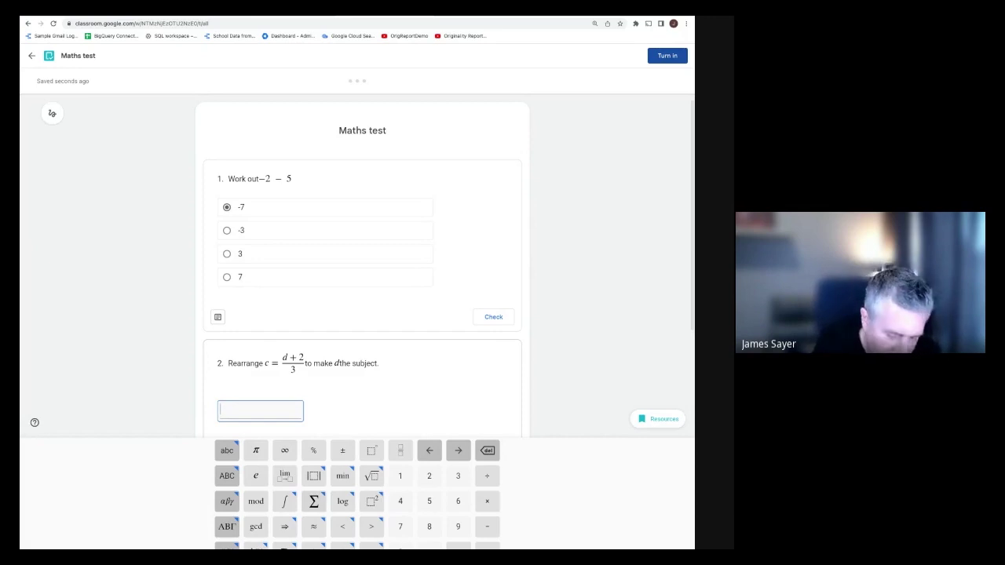
text(d=2)
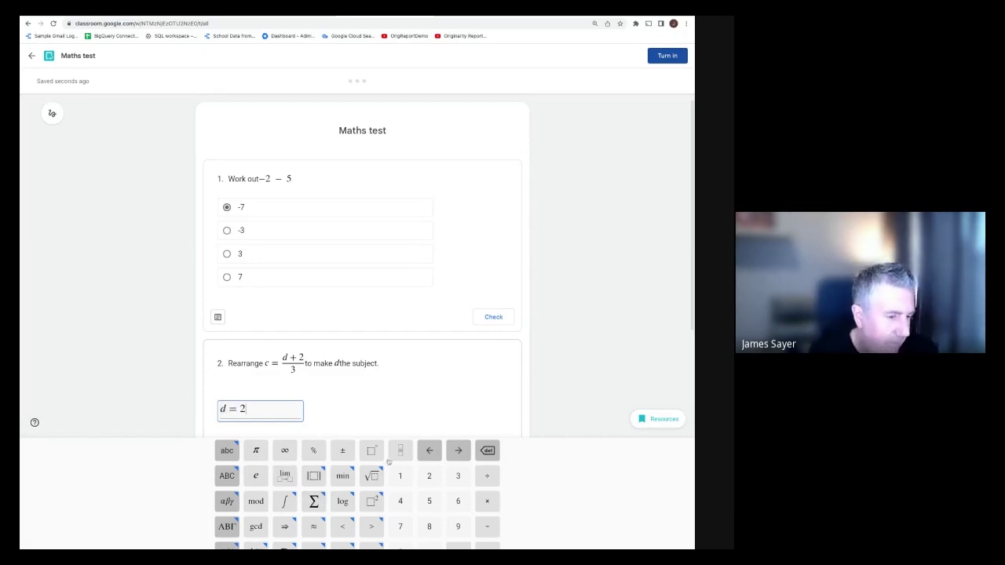
click(550, 384)
scroll(550, 411, down, 1)
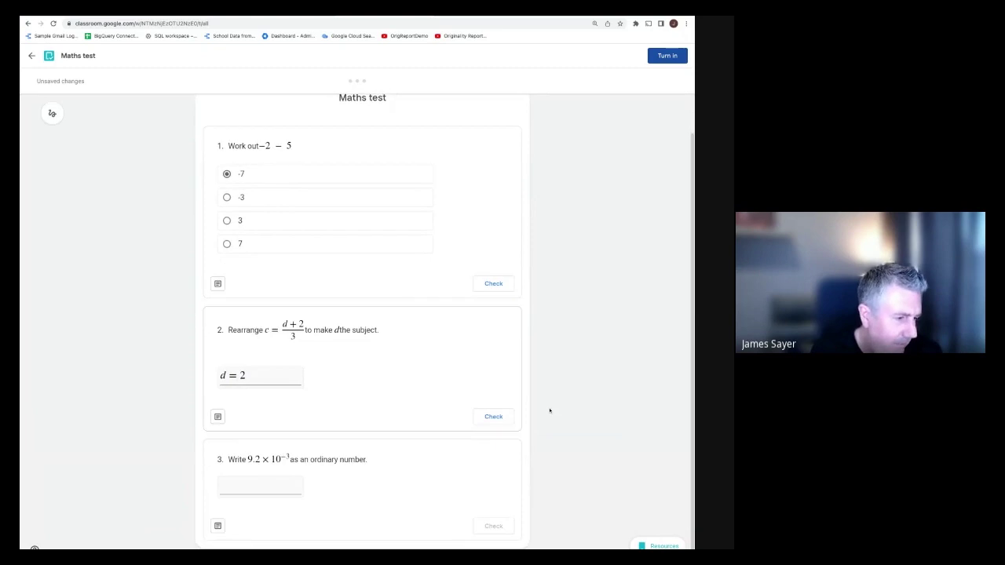
click(235, 487)
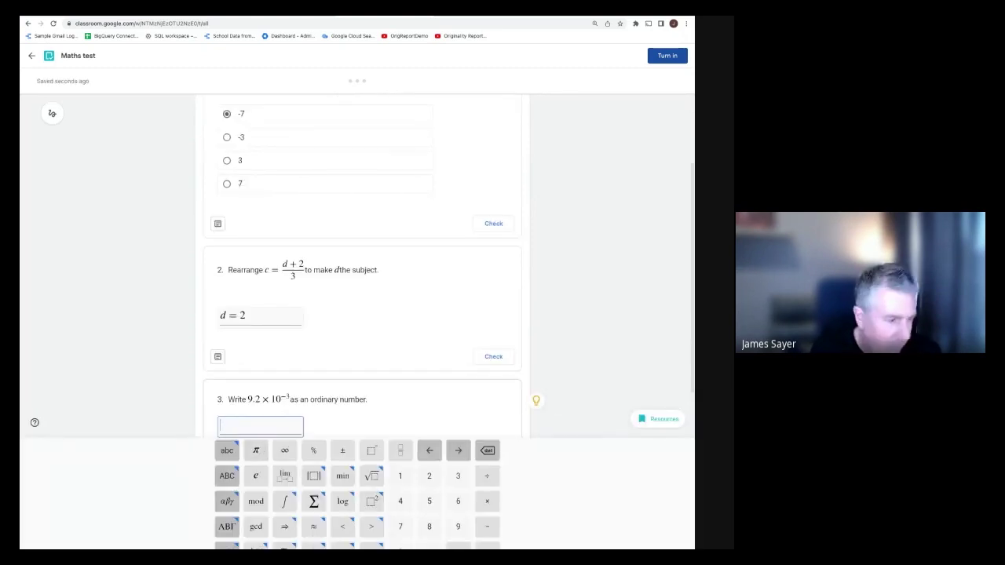
text(nn)
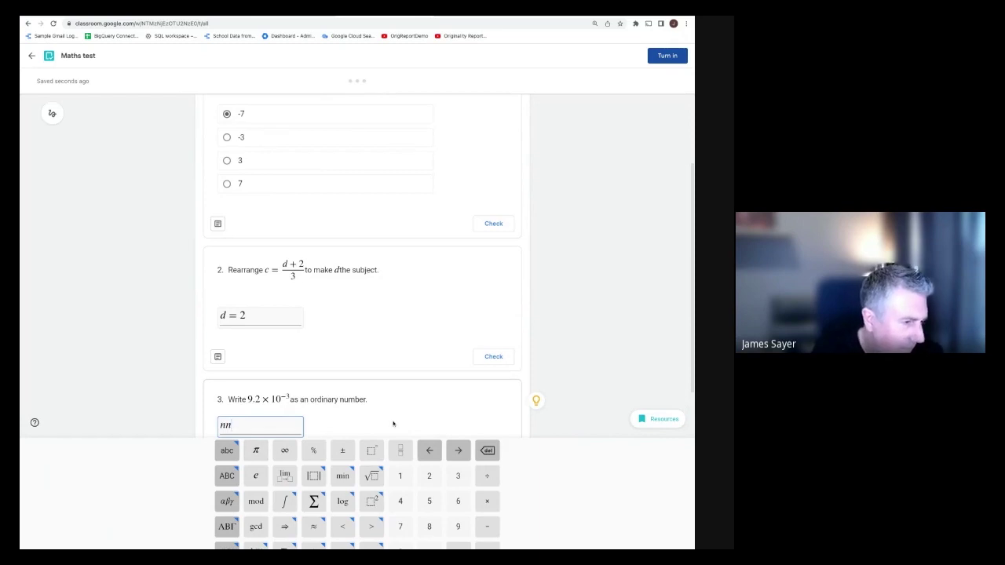
key(BackSpace)
key(BackSpace)
text(2)
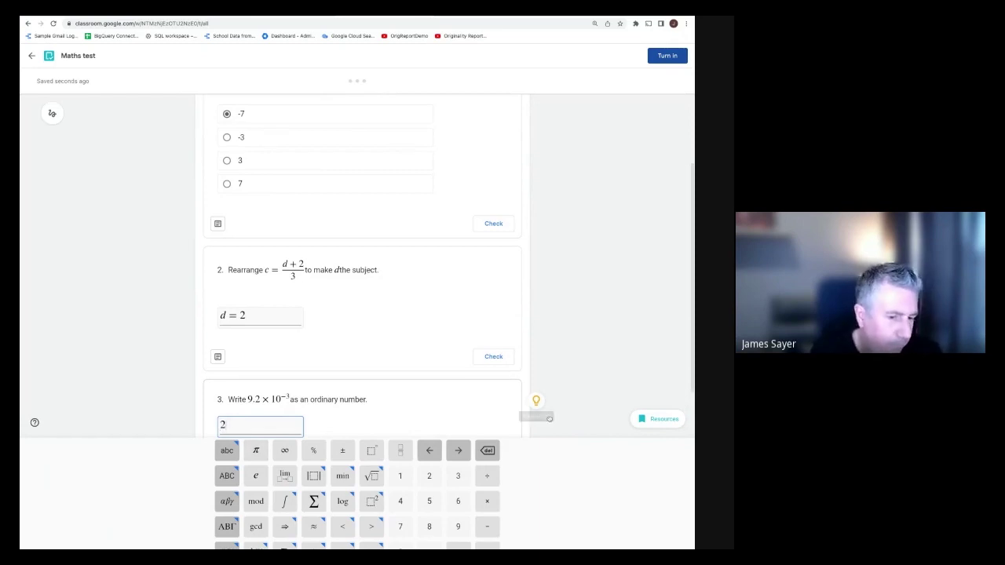
click(578, 426)
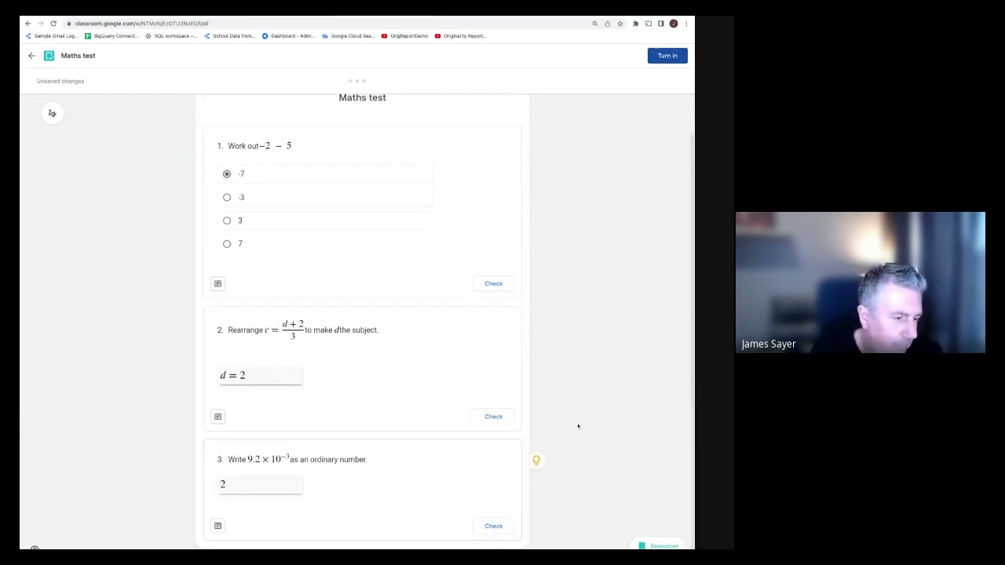
Add a typed 'working' notepad to question 3, then remove it
click(218, 525)
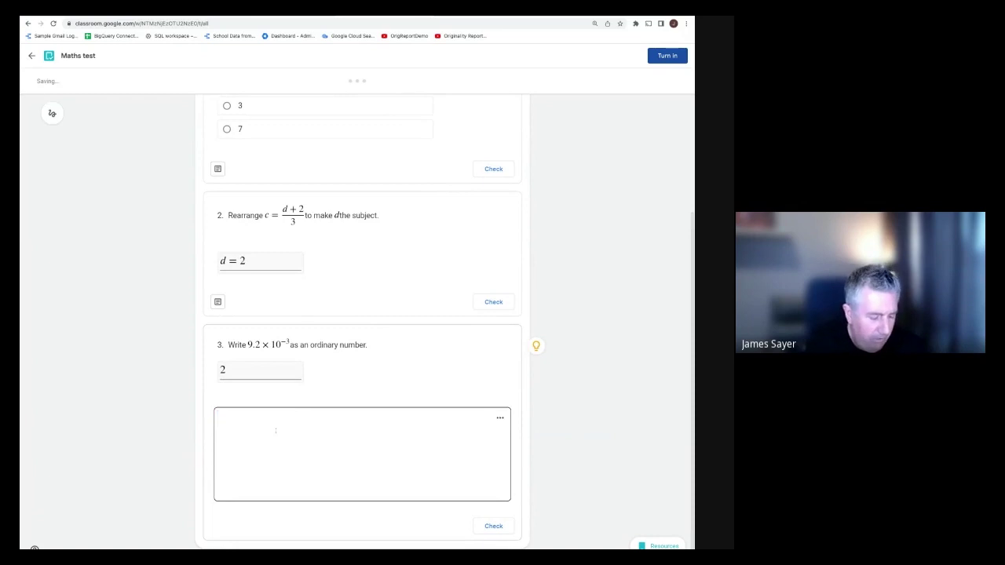
text(working)
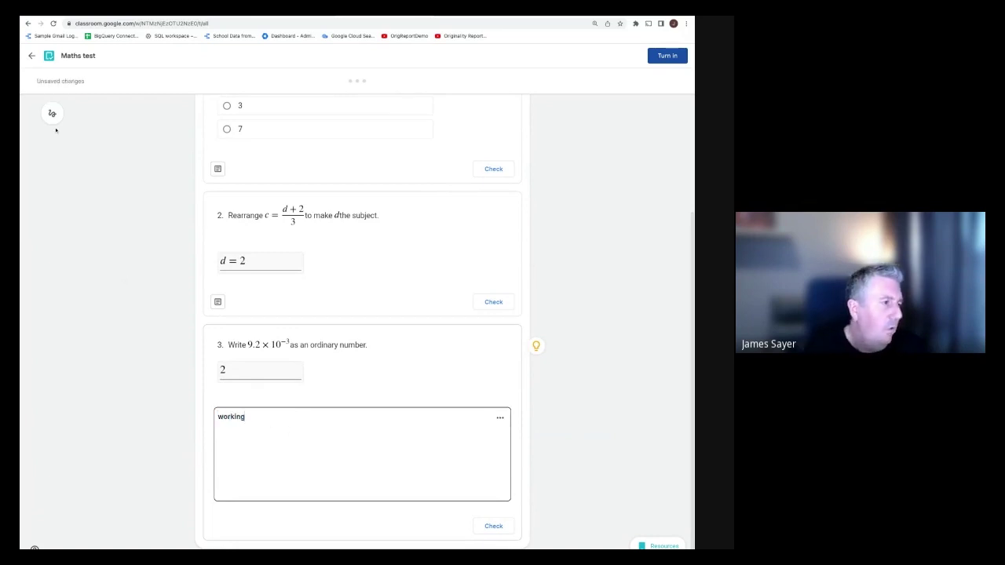
click(52, 114)
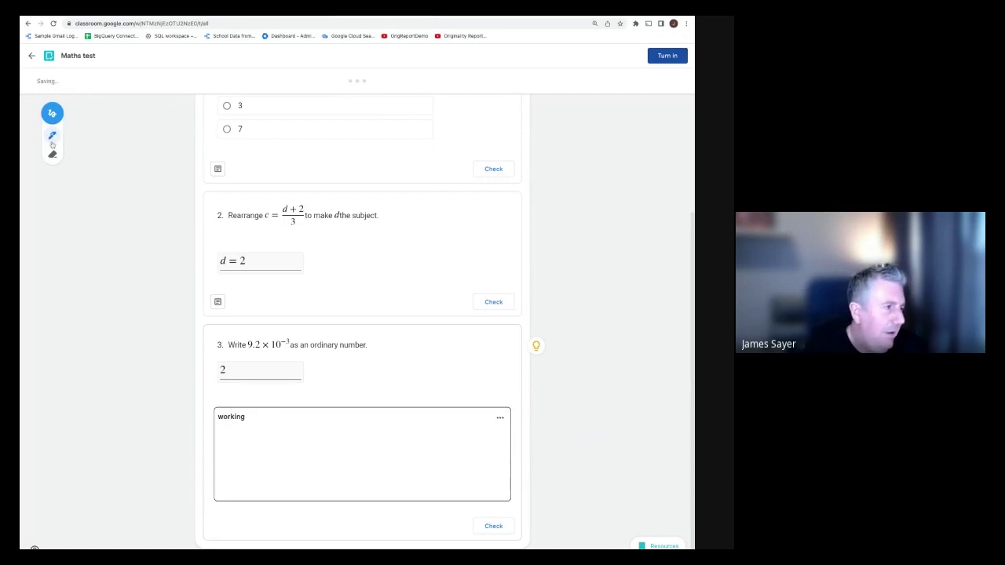
click(51, 116)
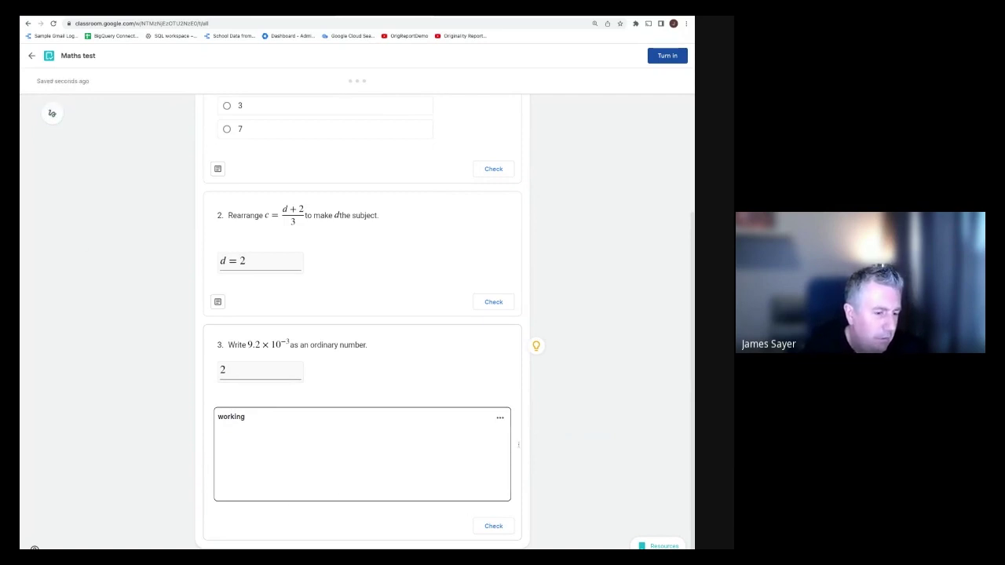
click(500, 416)
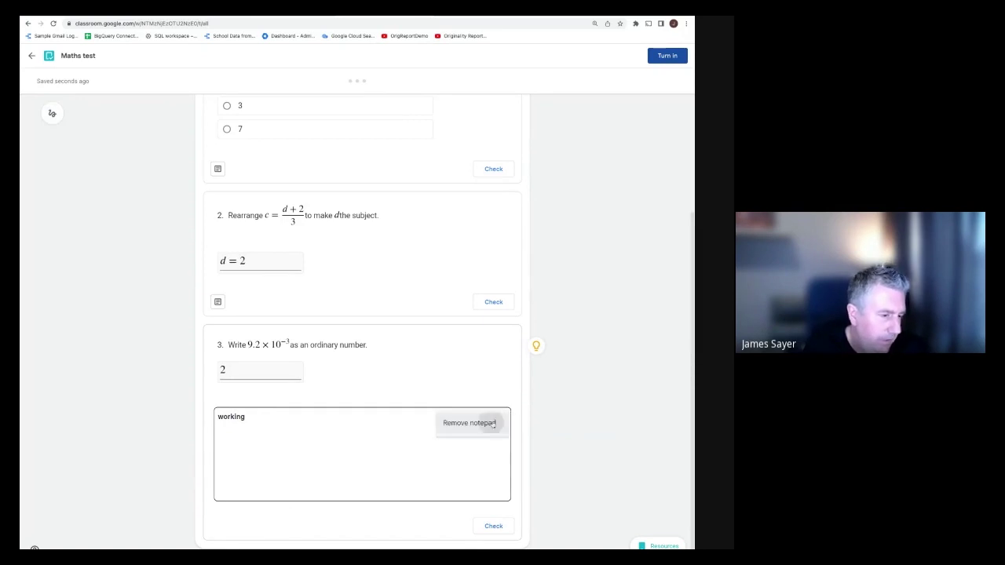
click(485, 422)
click(399, 340)
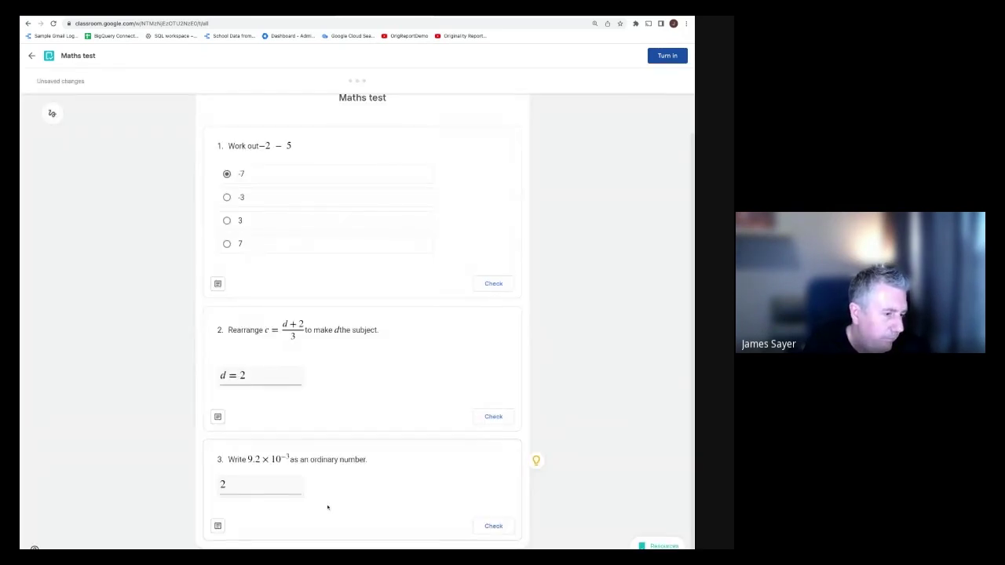
Add a fresh notepad under question 3 and draw a wavy pen stroke in it
click(217, 525)
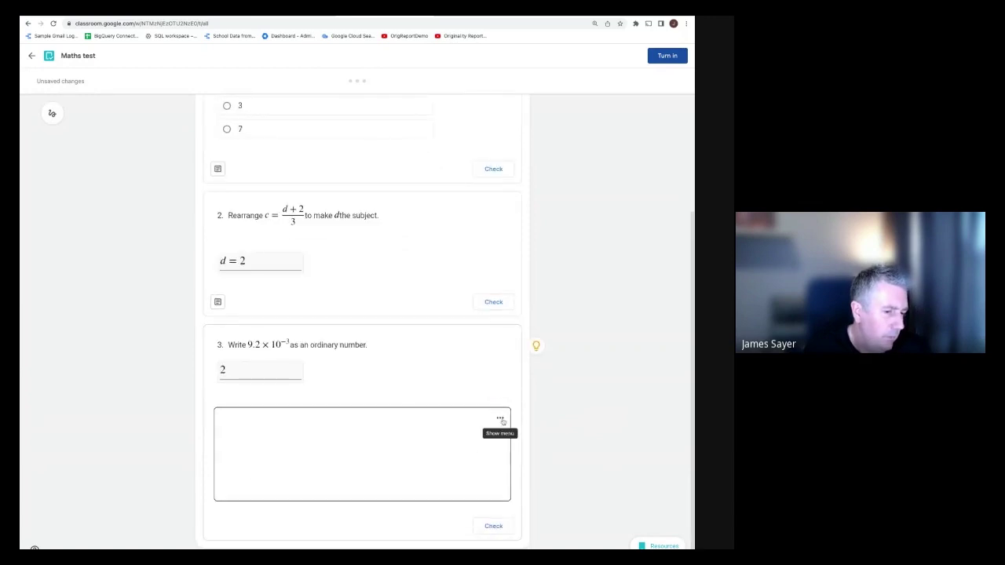
click(52, 113)
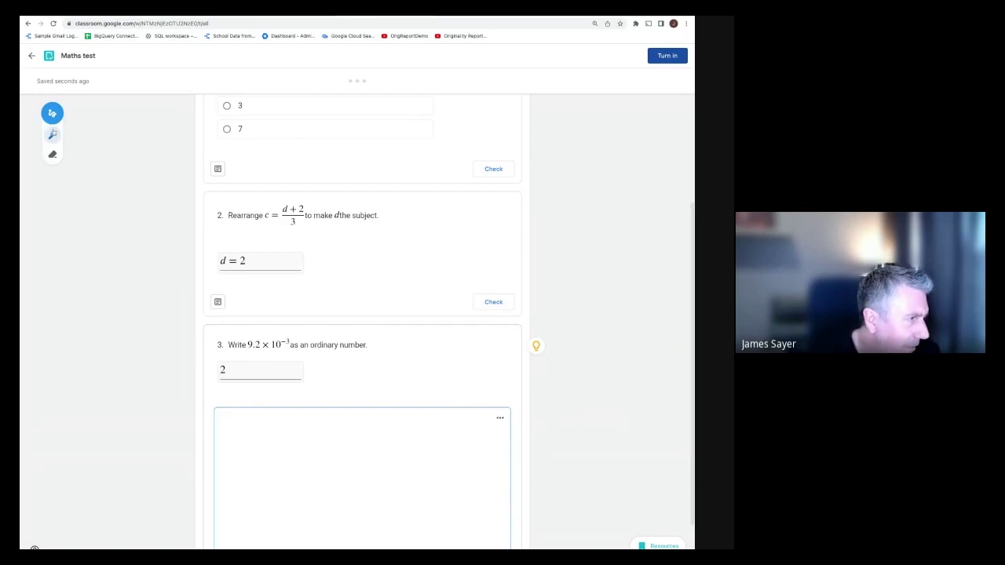
click(51, 135)
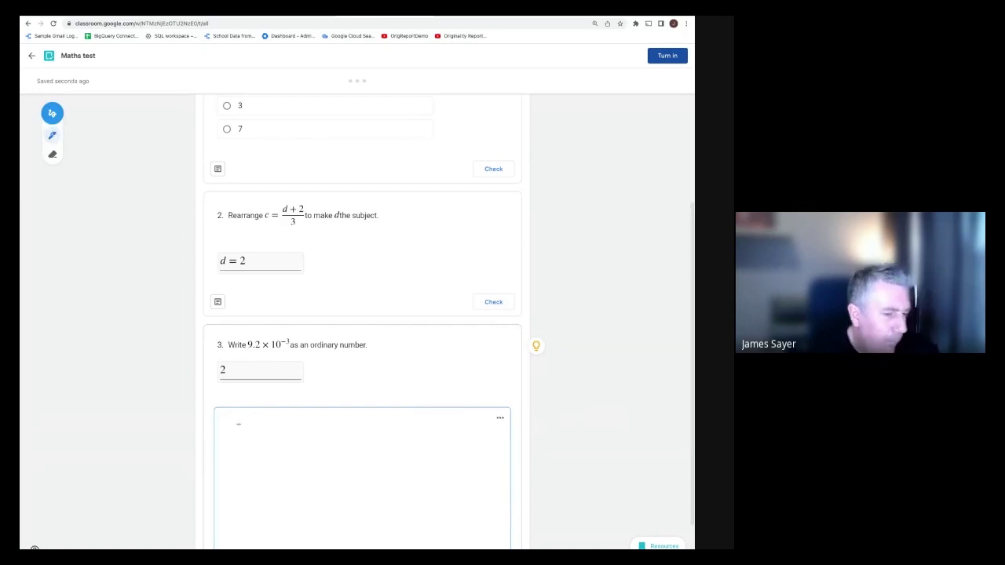
scroll(175, 422, down, 1)
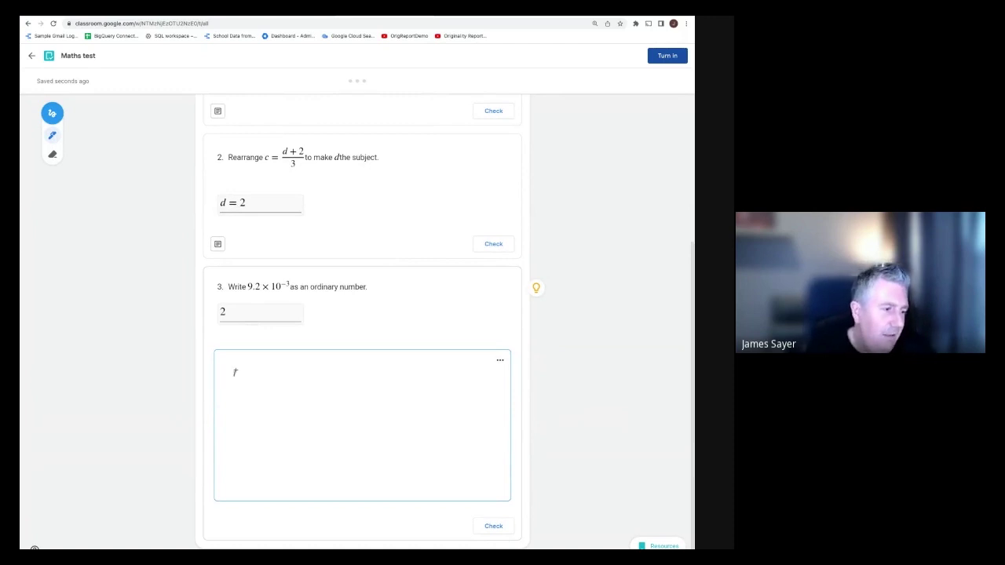
drag(235, 372, 429, 370)
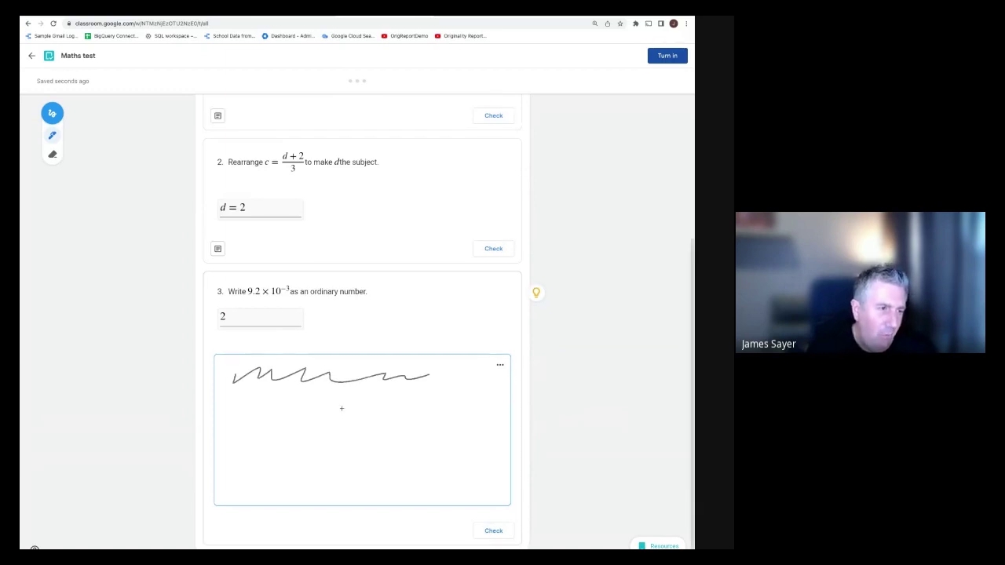
scroll(333, 416, up, 3)
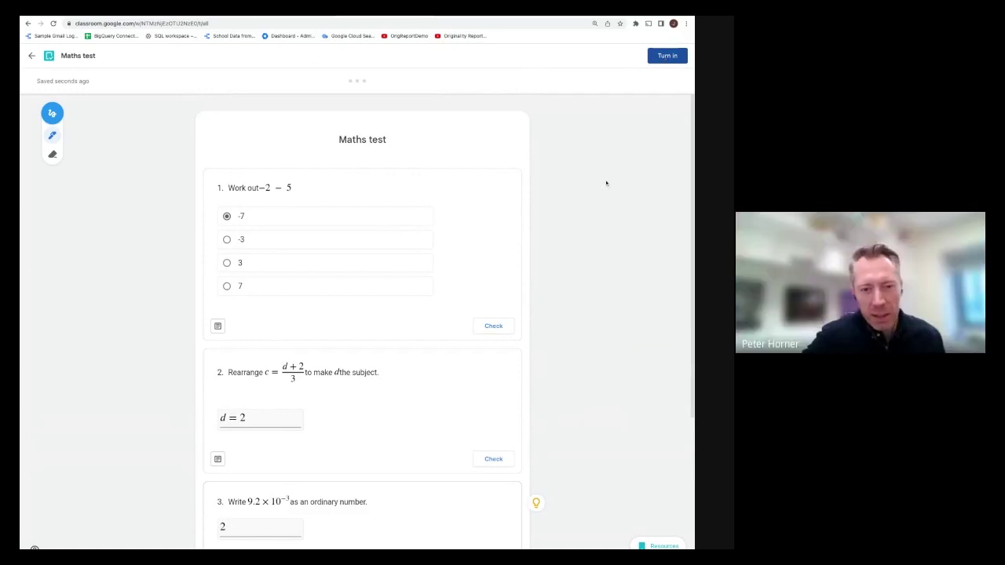
Check questions 1 and 2, showing -7 correct and d = 2 incorrect
click(493, 325)
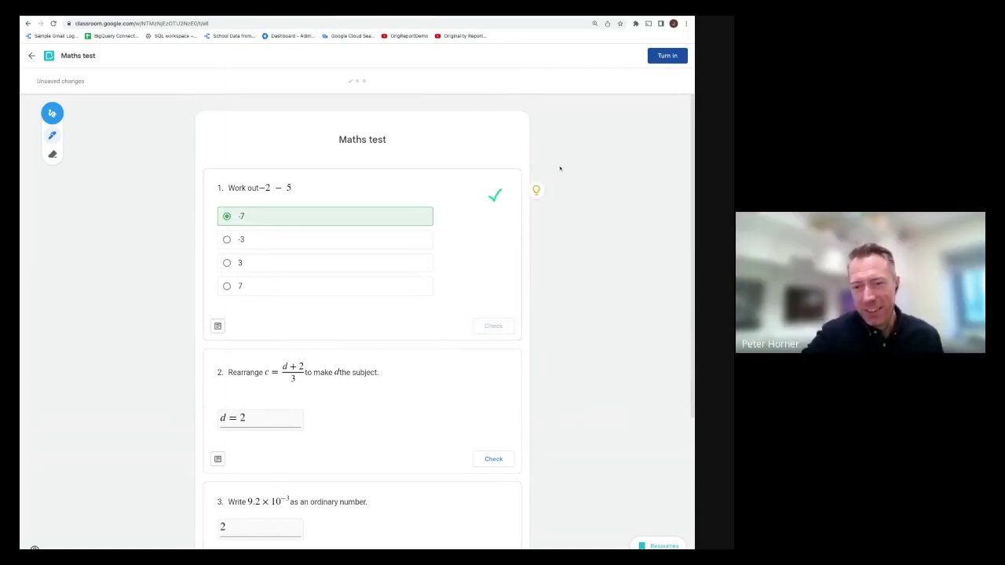
scroll(564, 199, down, 1)
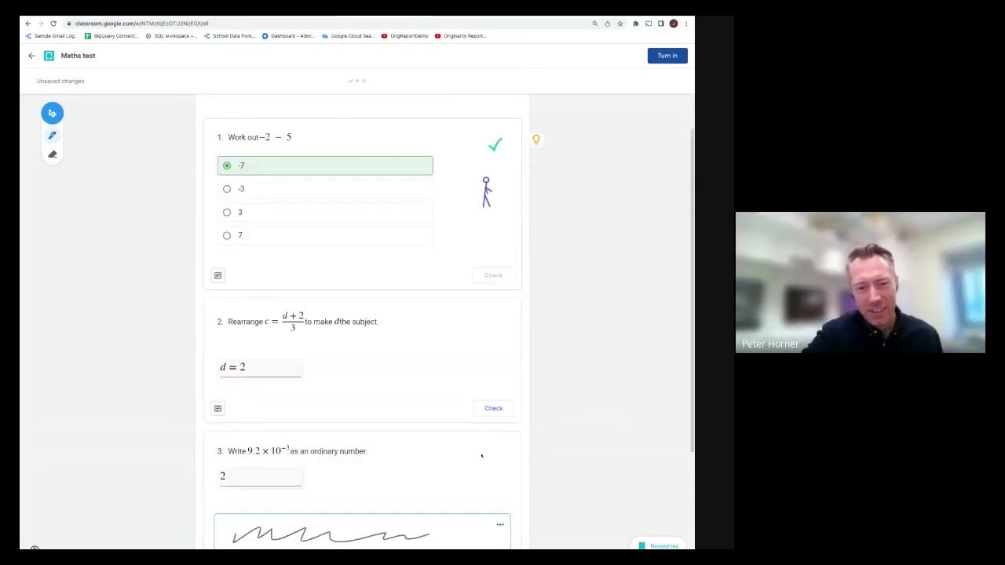
click(493, 409)
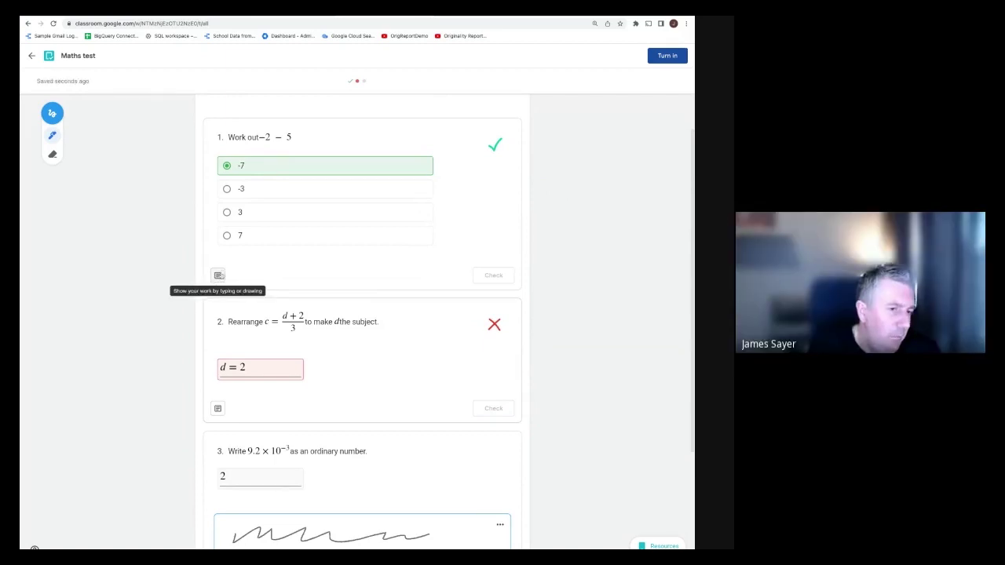
scroll(412, 319, down, 2)
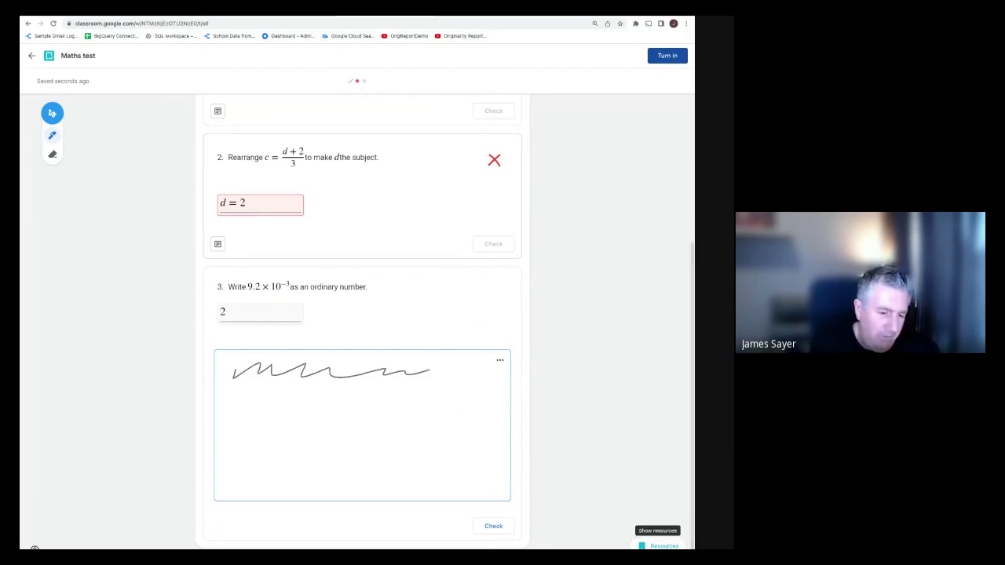
Browse the Resources panel's help cards, then begin turning in the practice set
click(660, 545)
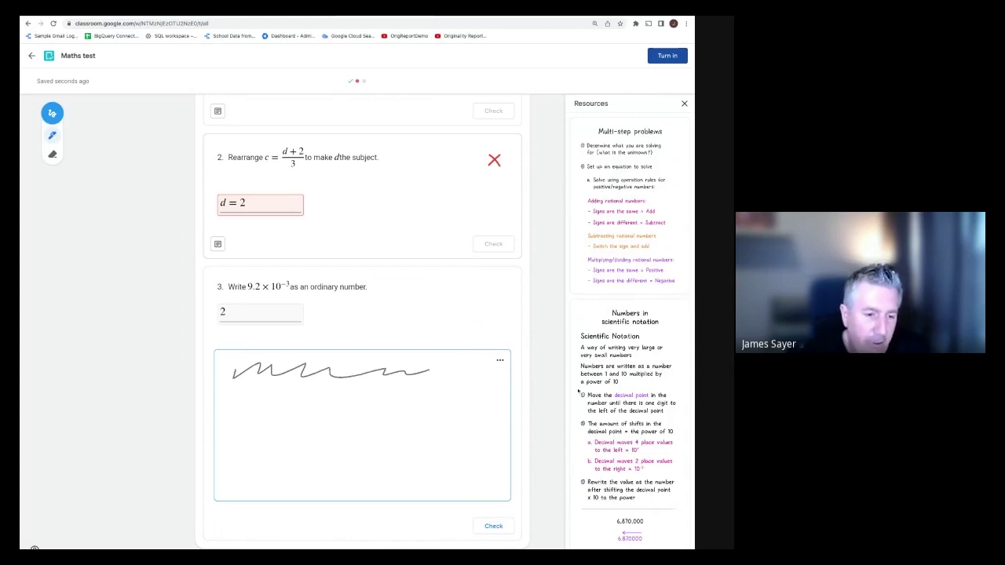
scroll(639, 424, down, 5)
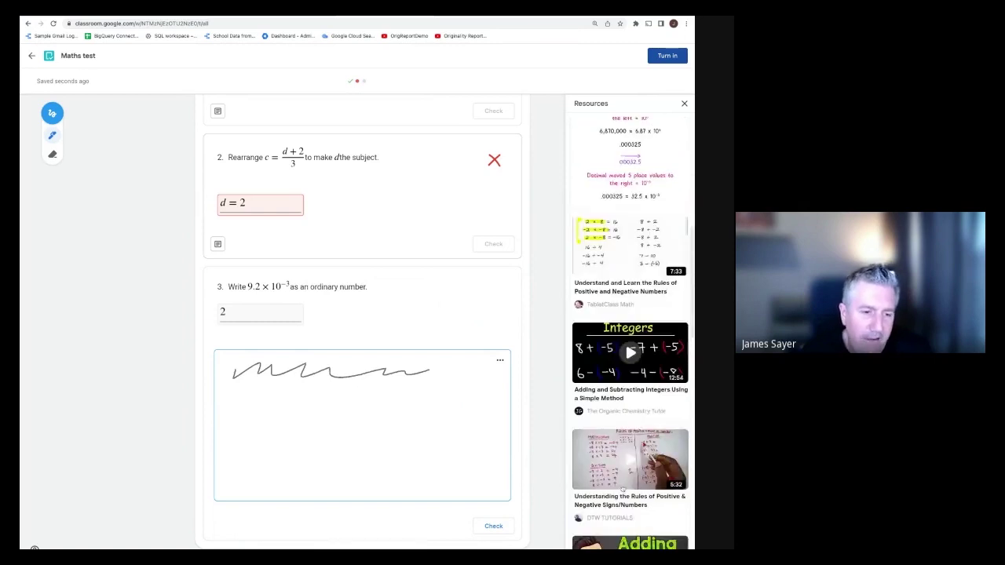
scroll(613, 428, up, 5)
scroll(612, 410, up, 4)
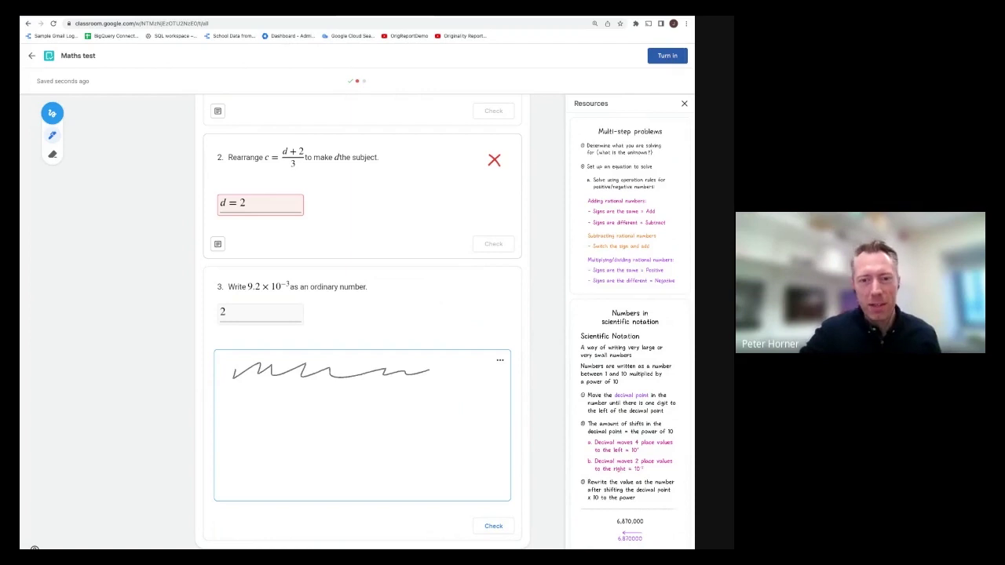
click(667, 57)
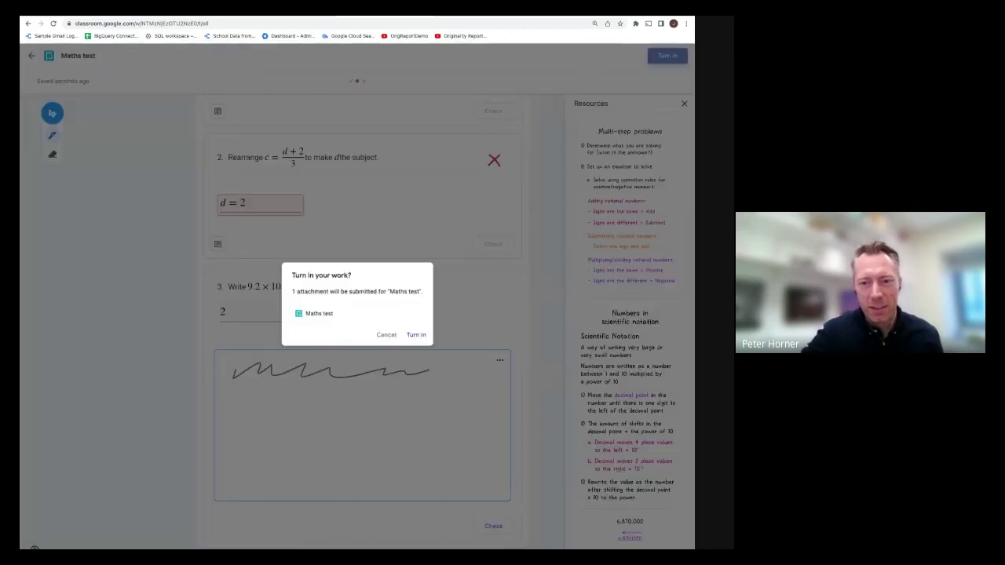
Confirm turning in the Maths test work
click(416, 335)
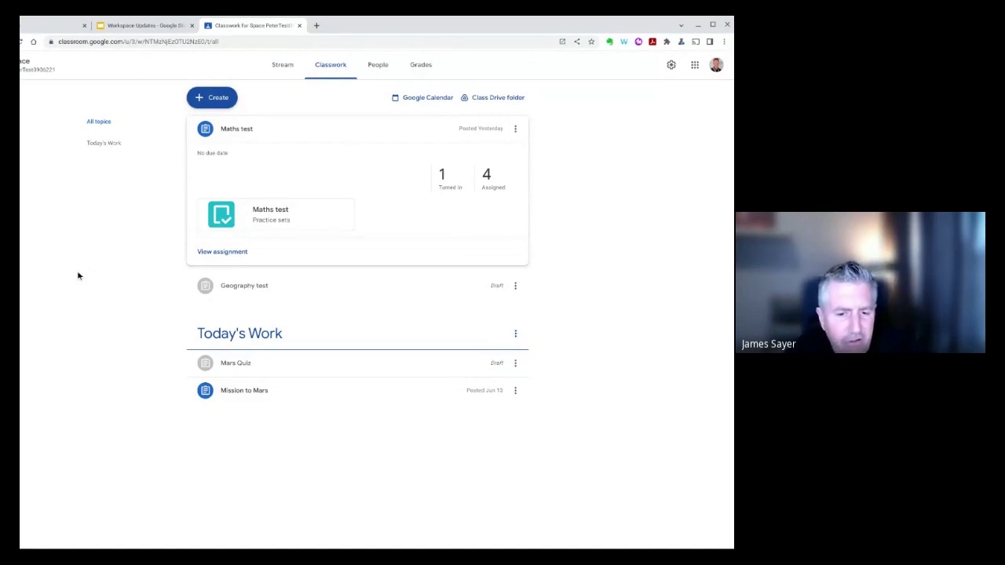
Refresh Classwork, open the Maths test's student work, and view one student's answers
click(413, 45)
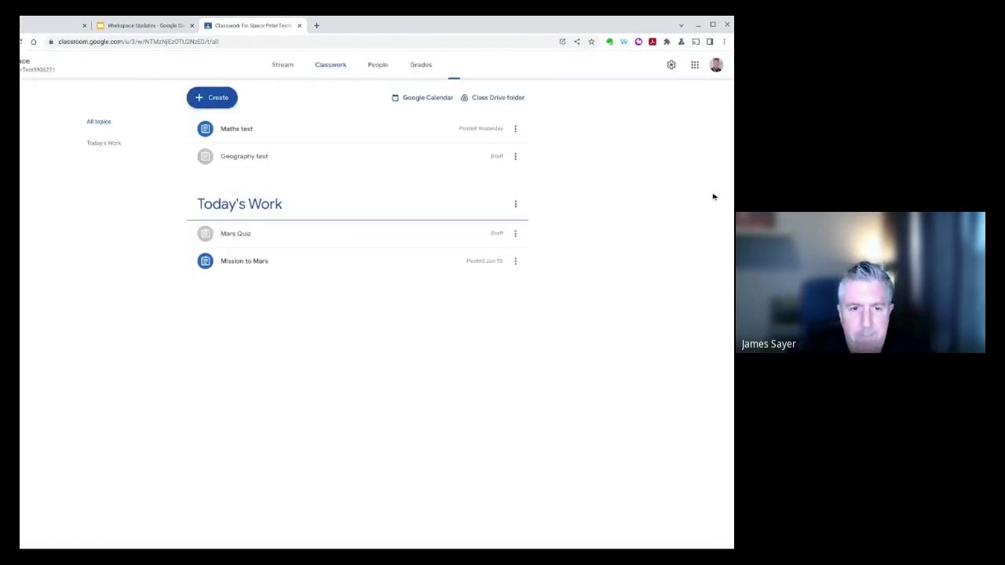
click(561, 133)
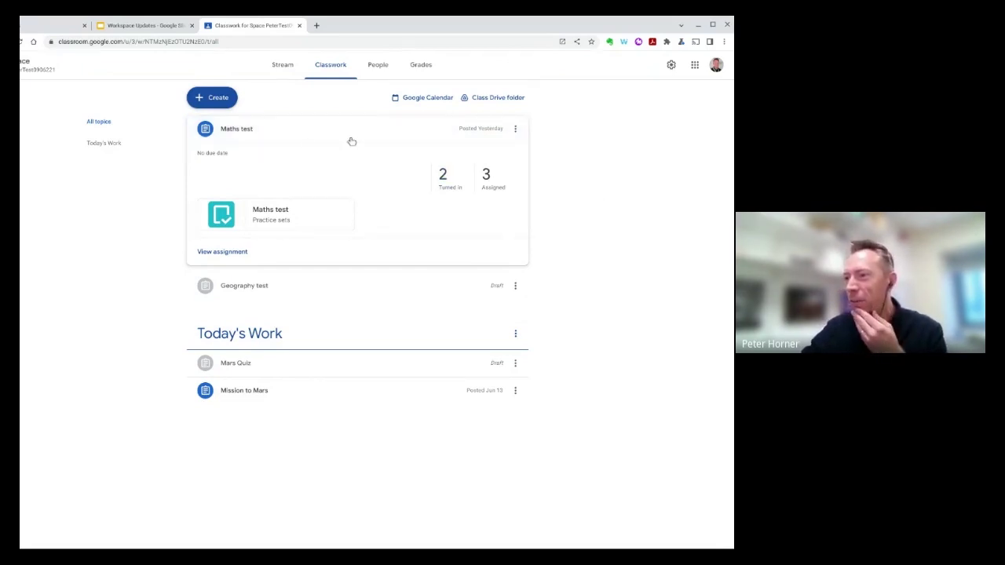
click(600, 188)
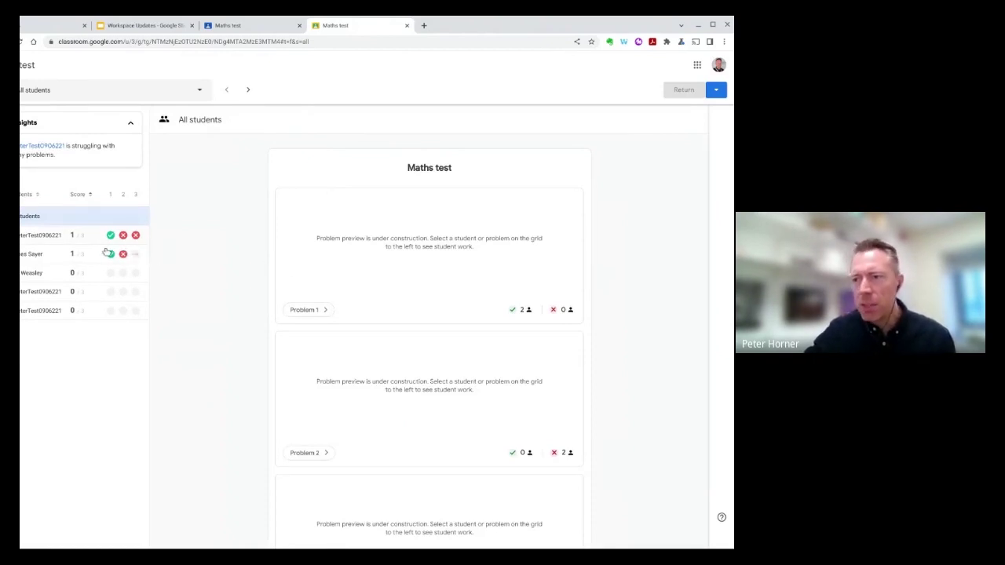
click(110, 253)
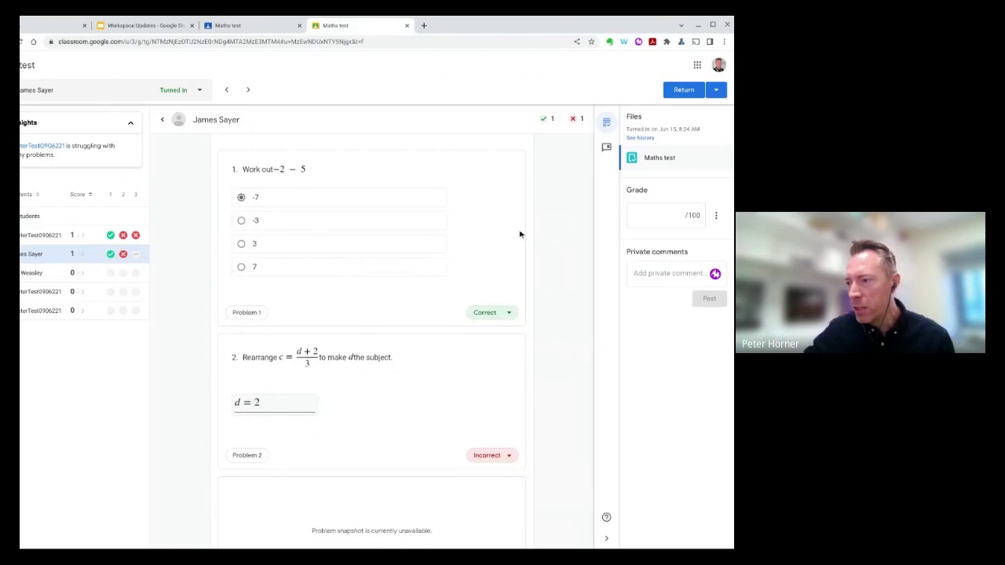
Switch from one student's answers to all students' answers for Problem 1
scroll(482, 229, down, 2)
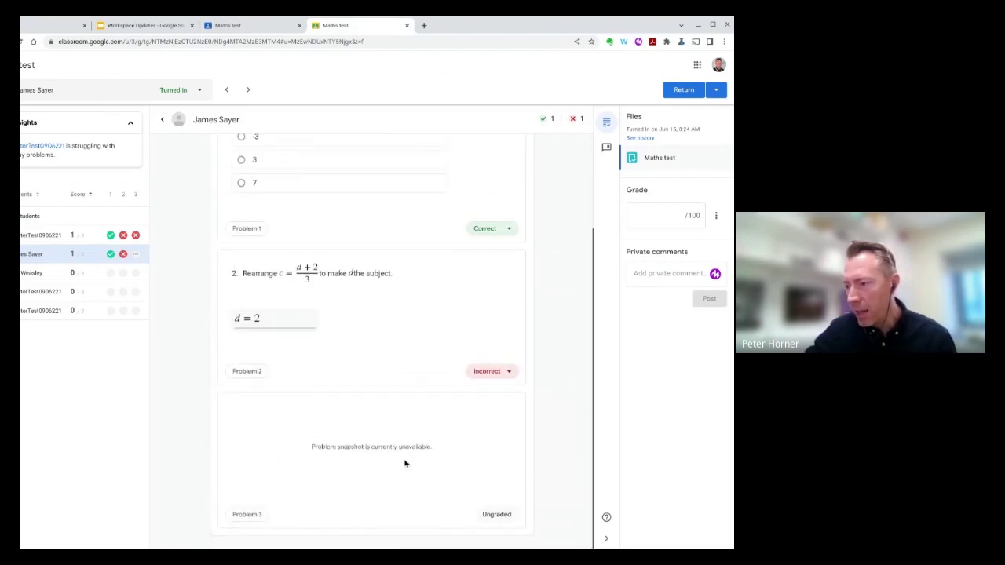
scroll(630, 408, up, 2)
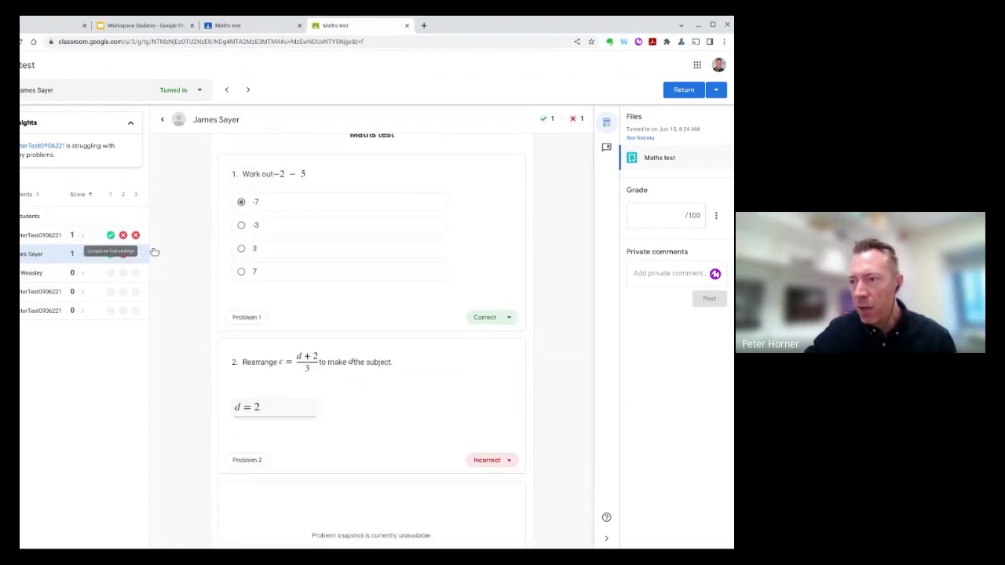
click(154, 206)
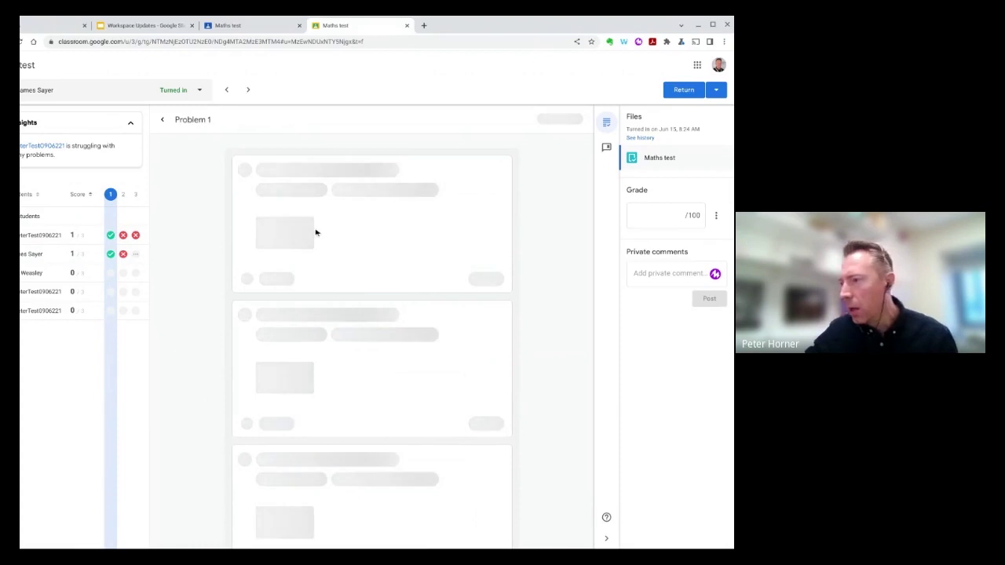
Review all students' answers to Problem 2
scroll(222, 206, down, 1)
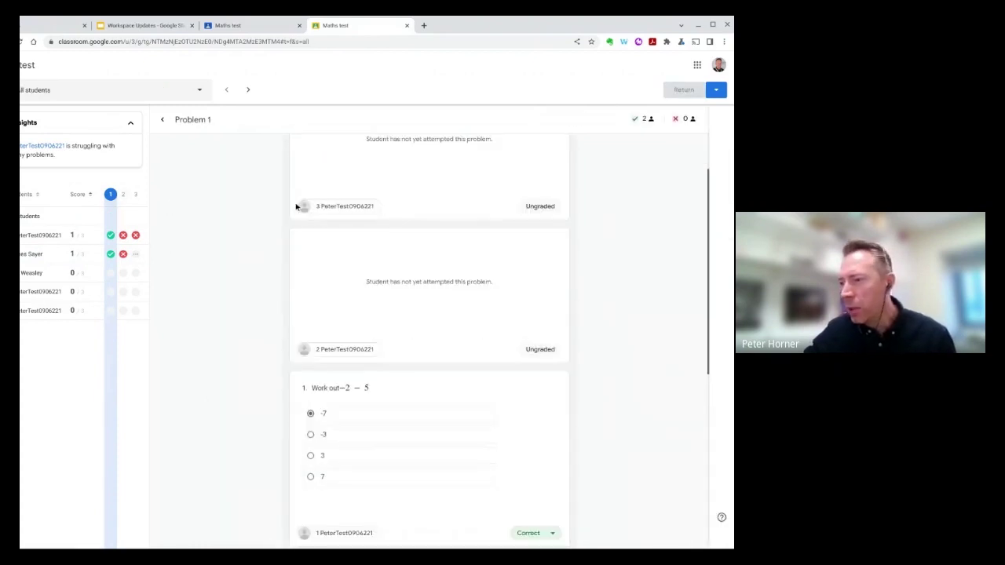
click(123, 194)
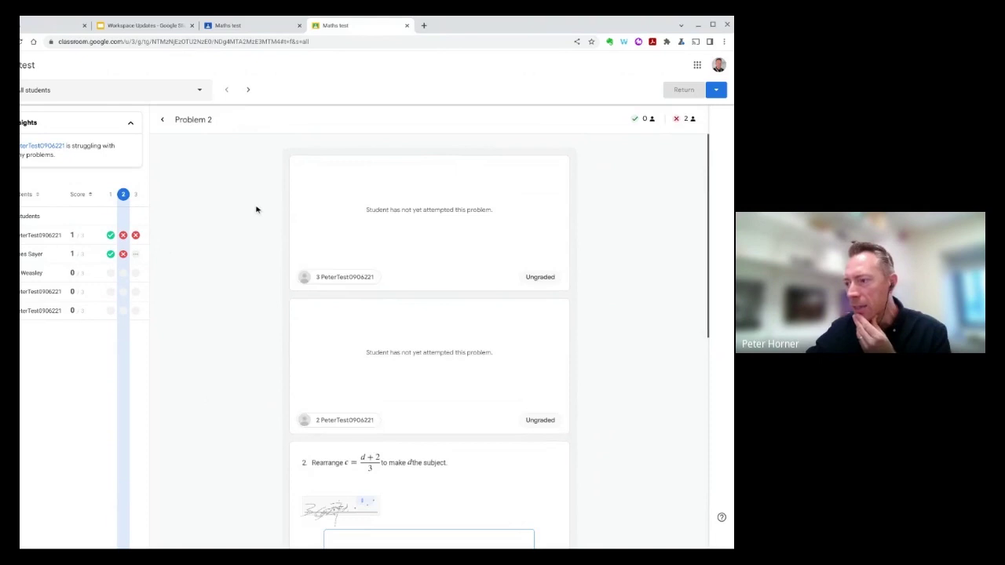
scroll(259, 220, down, 5)
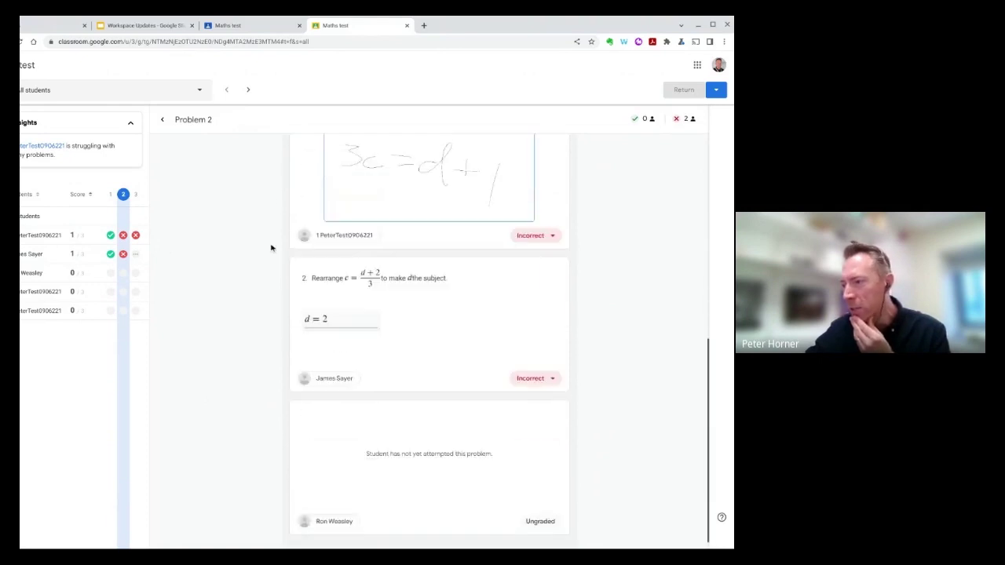
scroll(272, 246, up, 1)
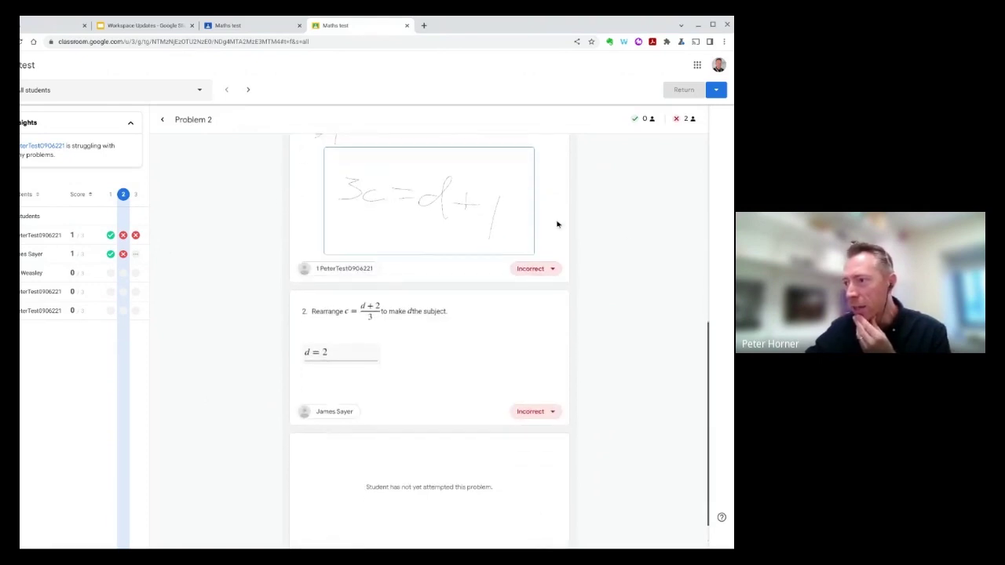
scroll(572, 212, up, 1)
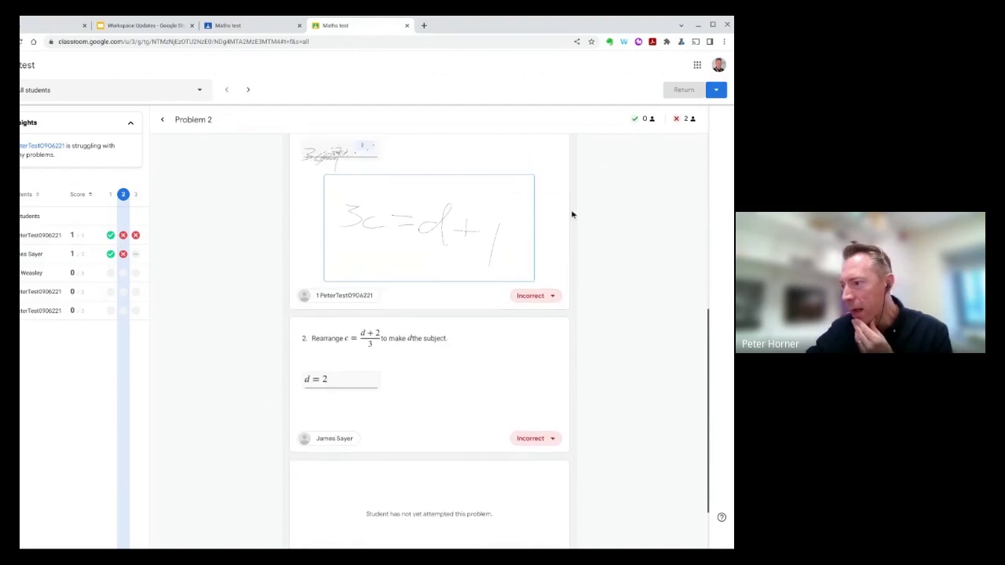
scroll(392, 220, down, 1)
Review all students' answers to Problem 3, then return to Problem 2
click(135, 194)
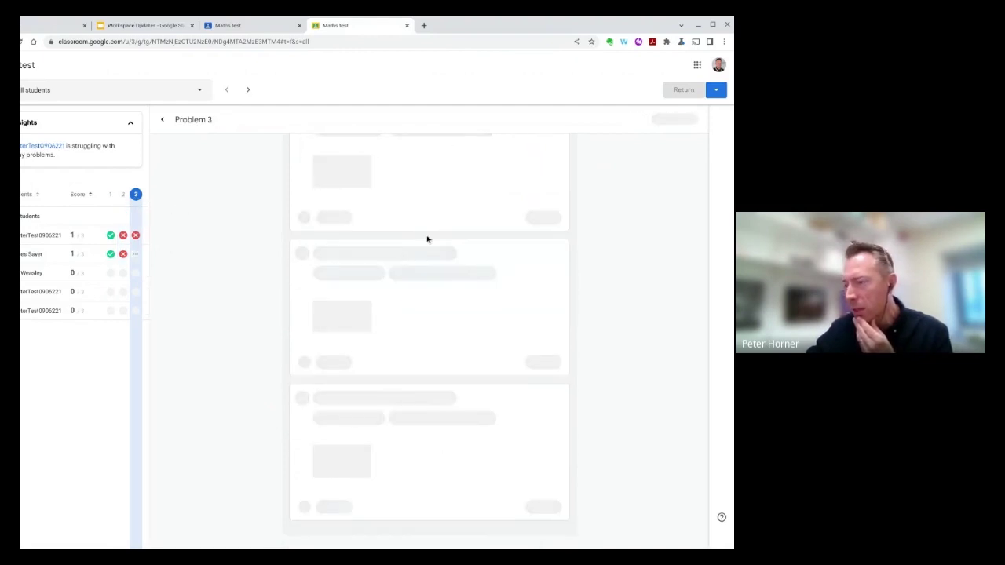
scroll(300, 227, up, 2)
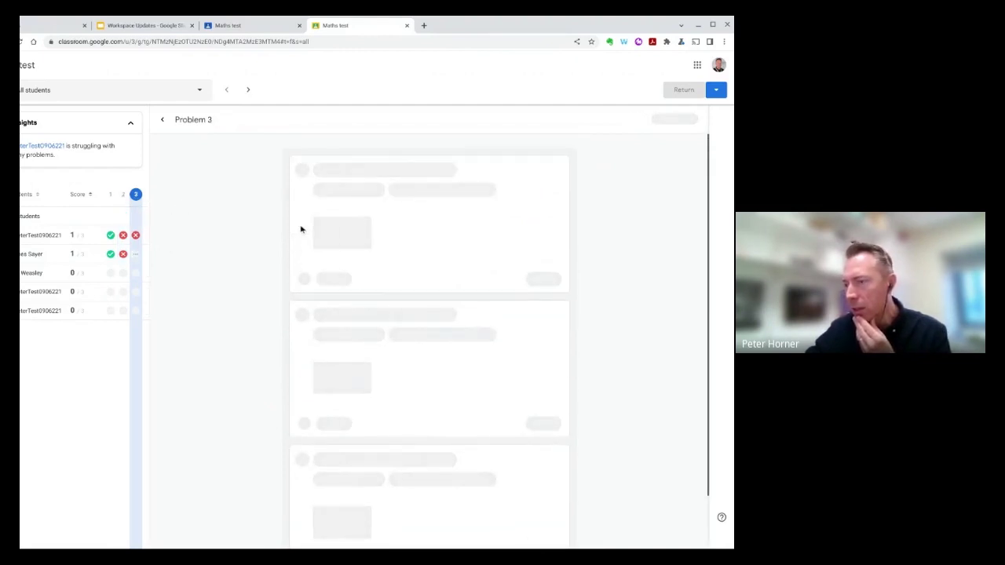
scroll(298, 226, down, 1)
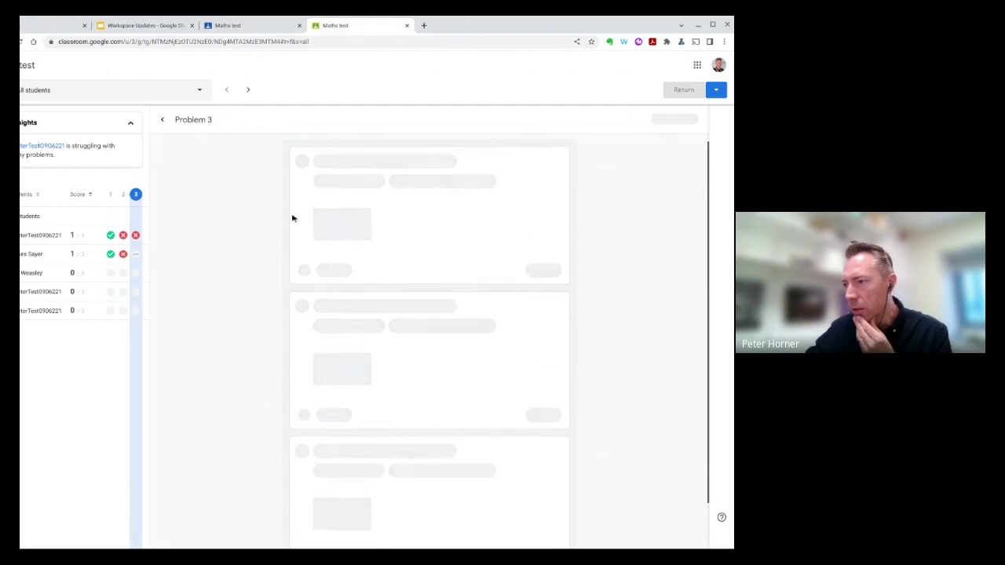
scroll(292, 219, down, 1)
scroll(296, 218, down, 1)
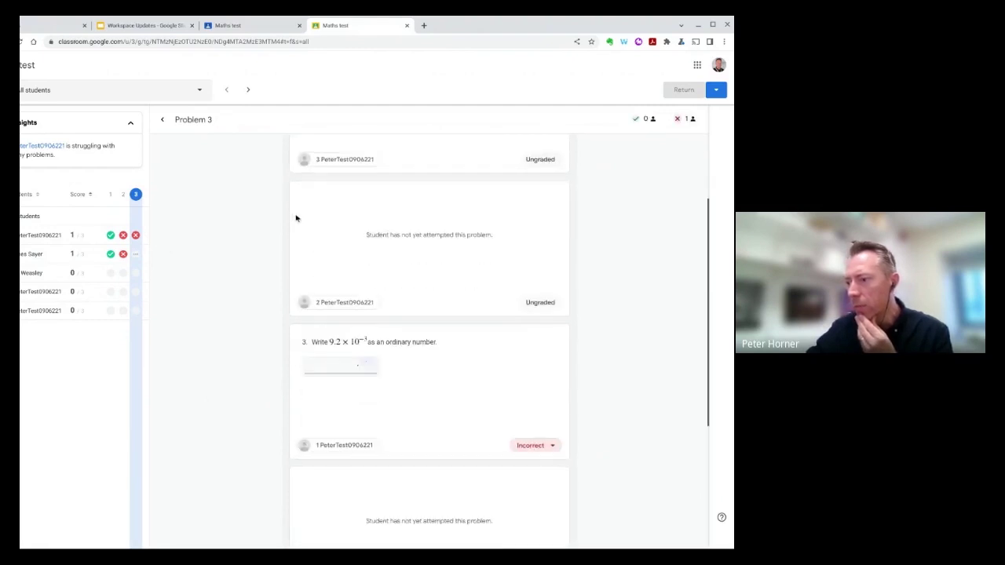
scroll(318, 223, down, 3)
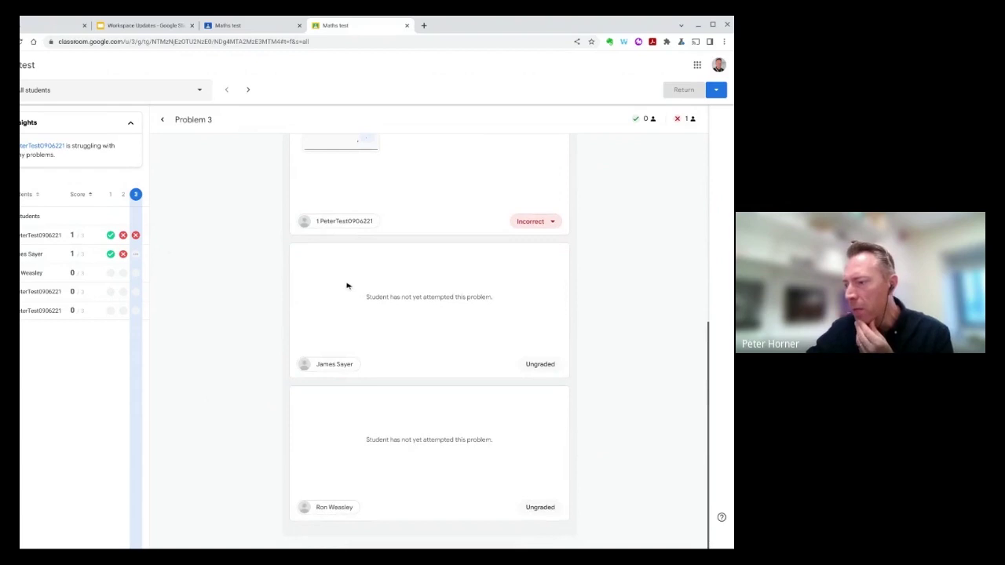
scroll(296, 311, up, 3)
scroll(296, 311, down, 1)
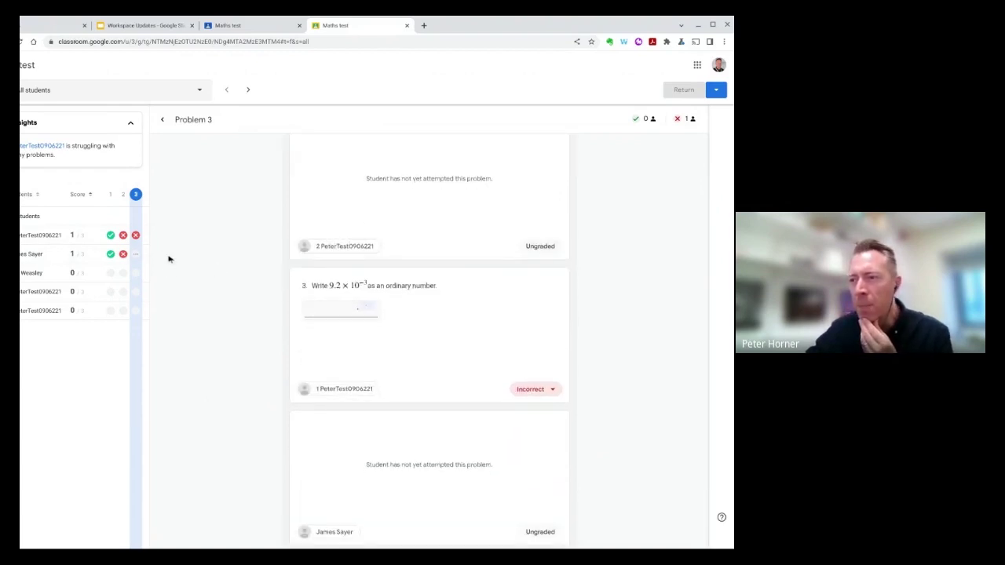
click(123, 193)
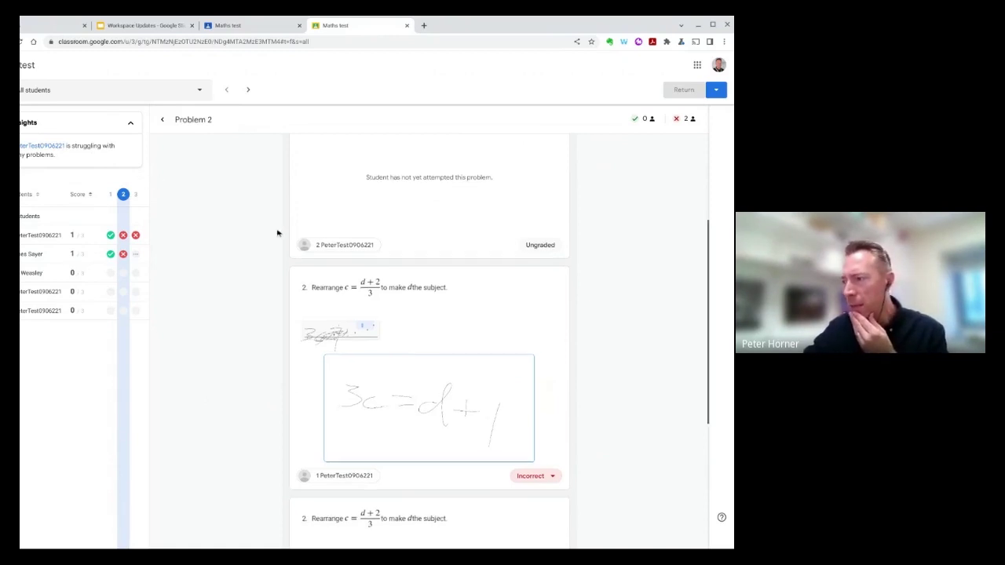
scroll(298, 230, down, 2)
Return to the Maths test Student work tab showing 2 turned in
scroll(298, 230, down, 2)
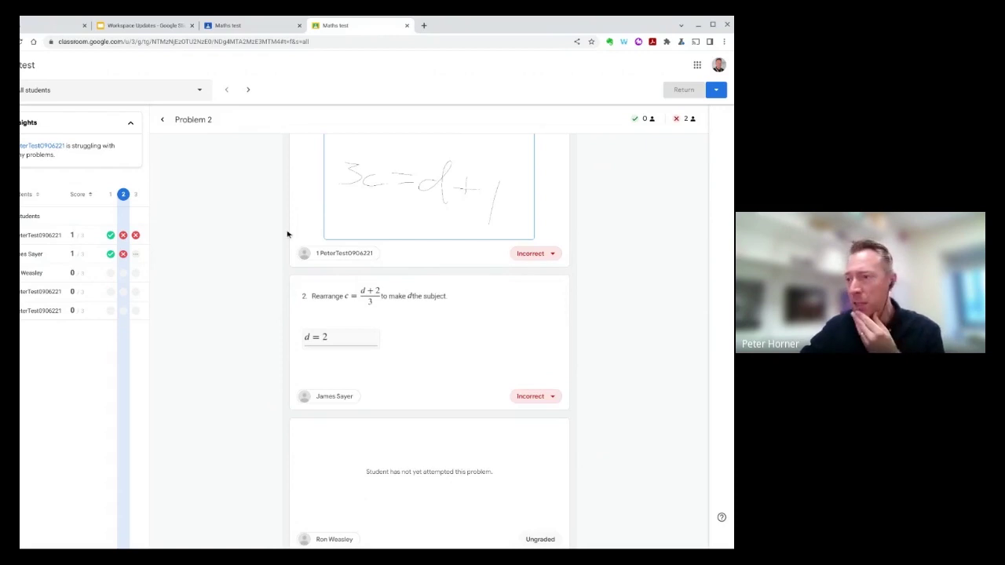
click(307, 26)
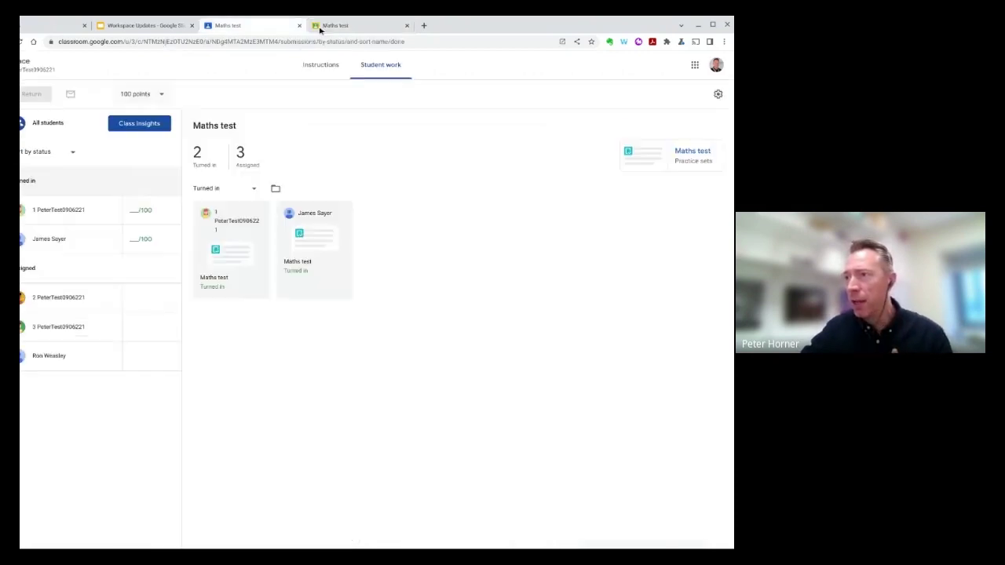
Start a new blank assignment from the Space class's Classwork page
click(39, 69)
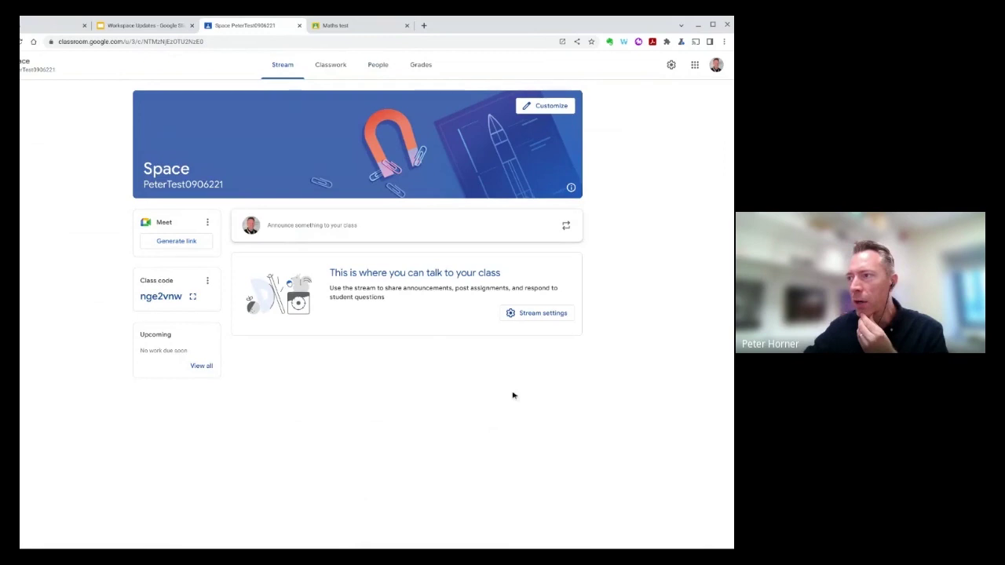
click(330, 64)
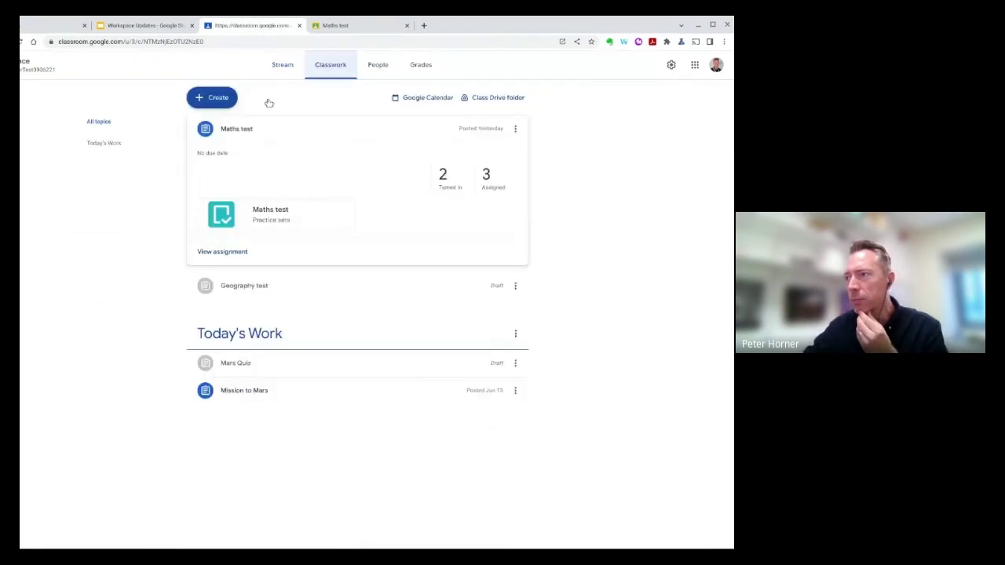
click(223, 97)
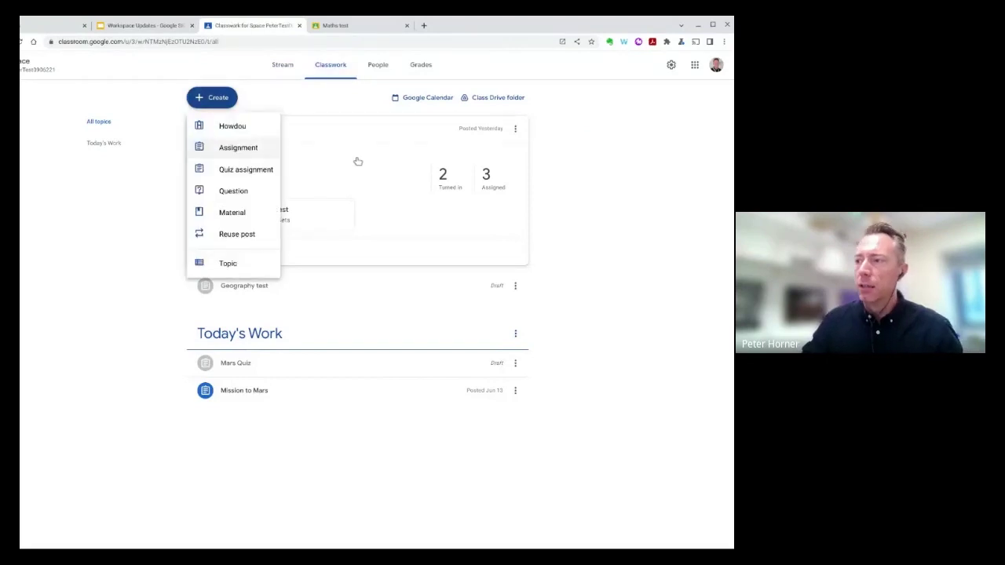
click(238, 147)
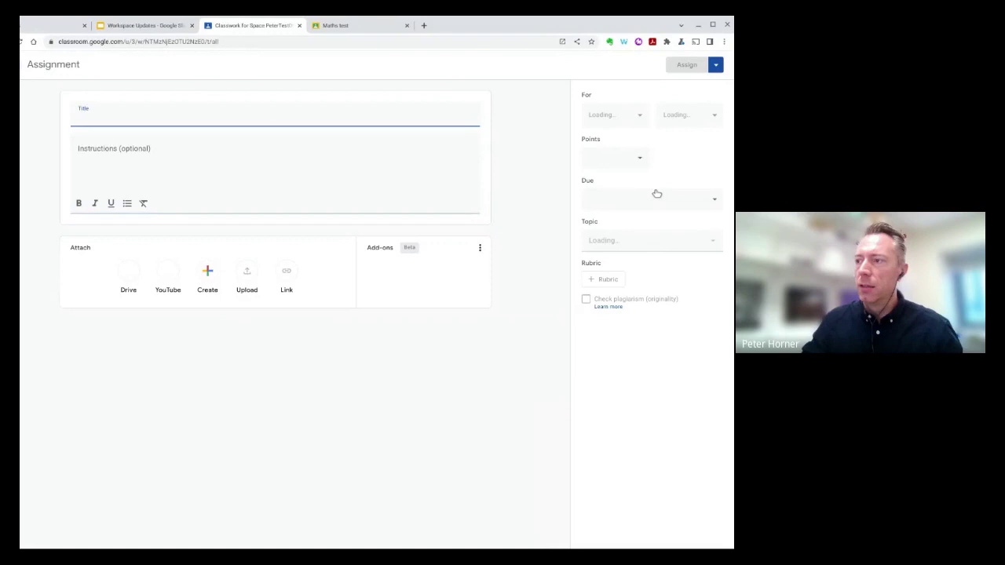
Title the assignment 'Test' and begin attaching a practice set to it
text(Te)
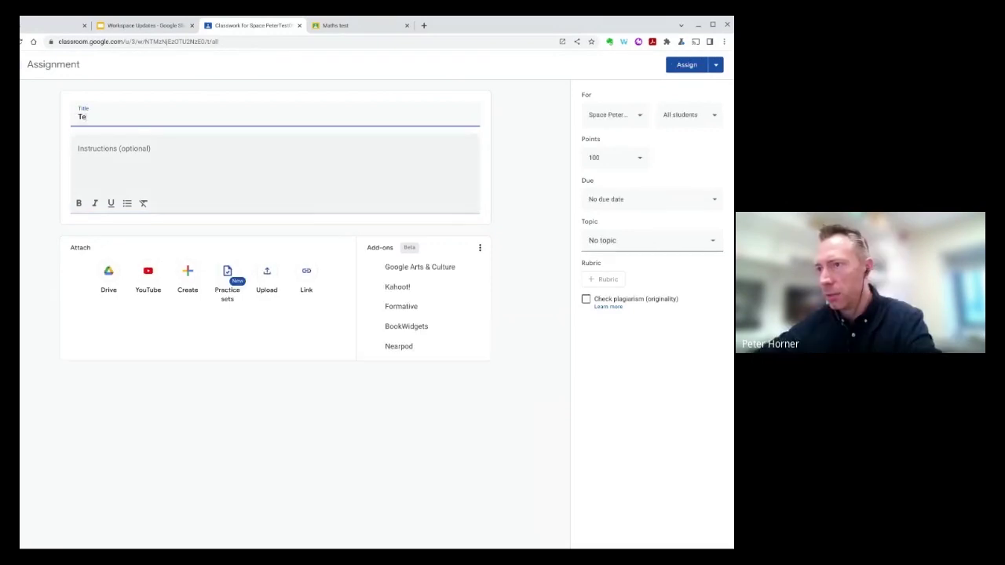
text(st)
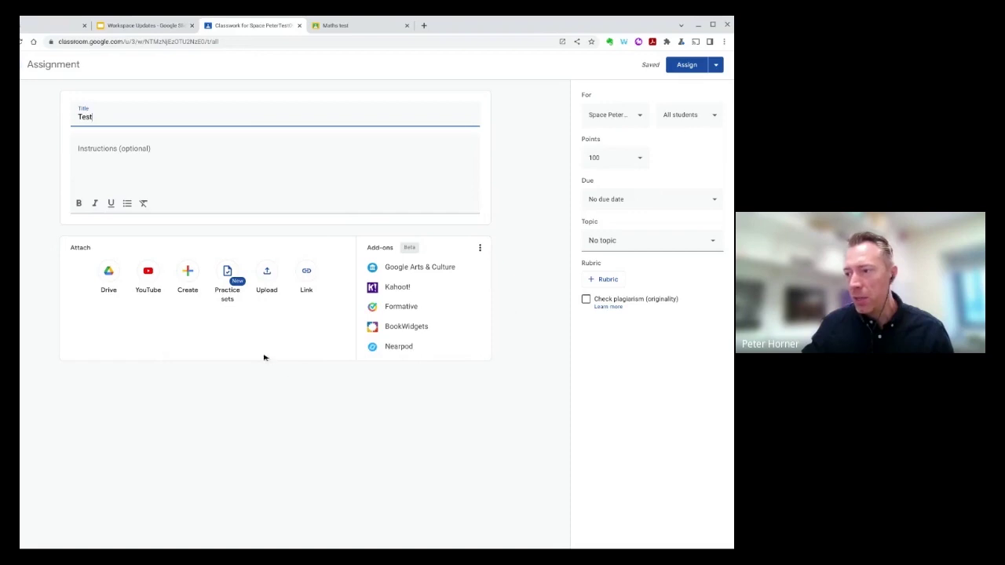
click(306, 288)
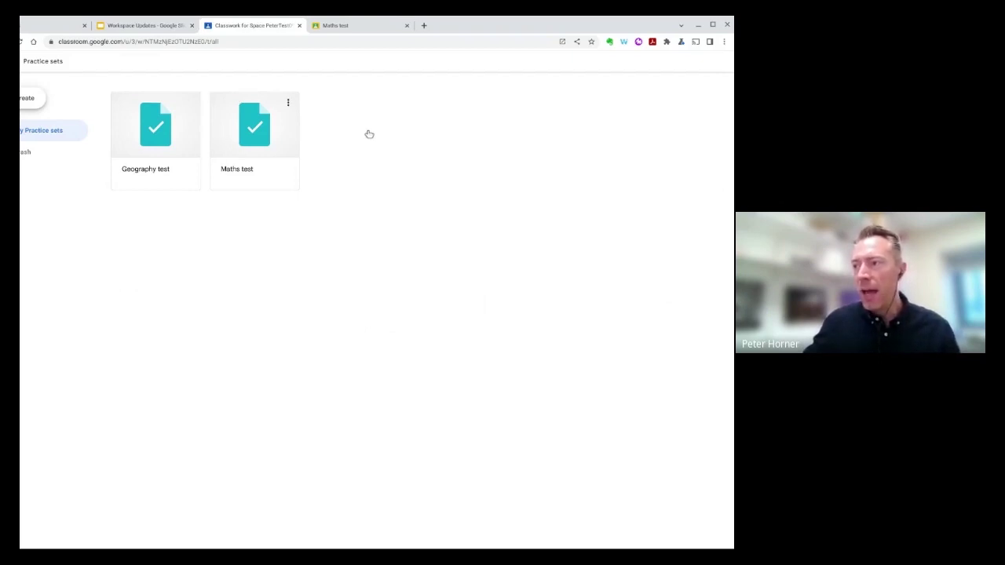
Open the Maths test practice set and put it into edit mode
key(Tab)
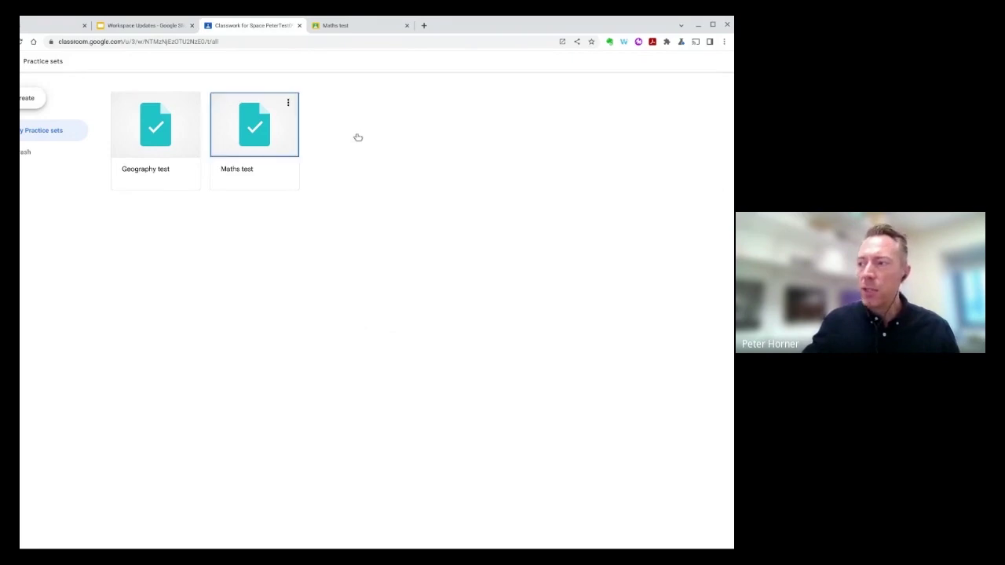
key(Return)
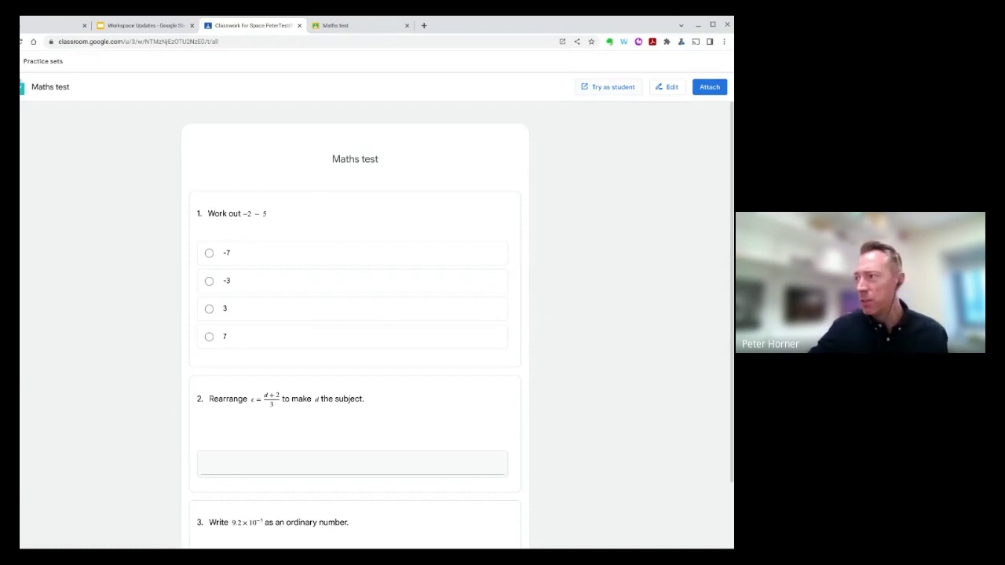
click(667, 86)
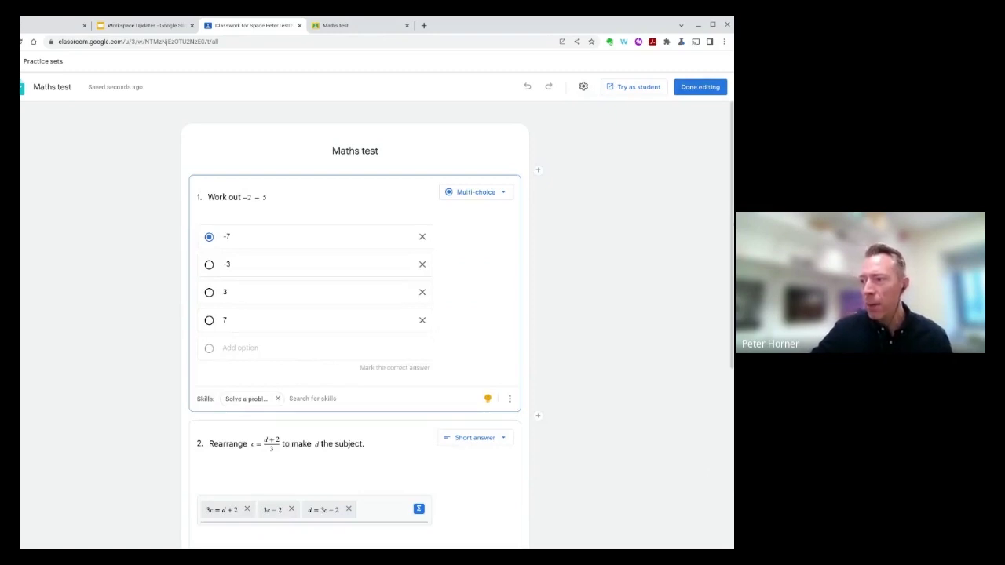
Insert a new blank question above 'Work out −2 − 5', keeping it Short answer
scroll(532, 182, down, 2)
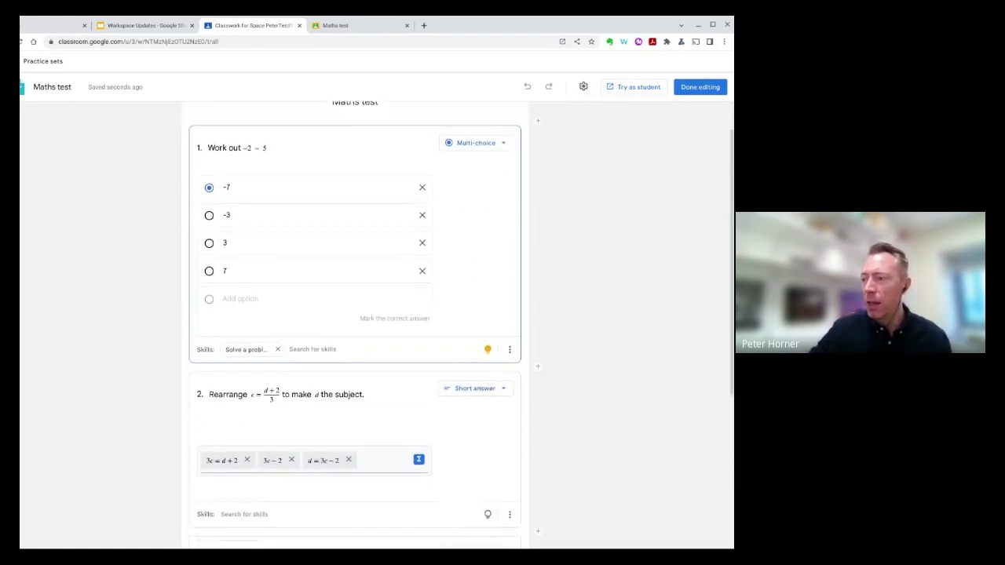
scroll(532, 183, up, 1)
scroll(659, 200, up, 1)
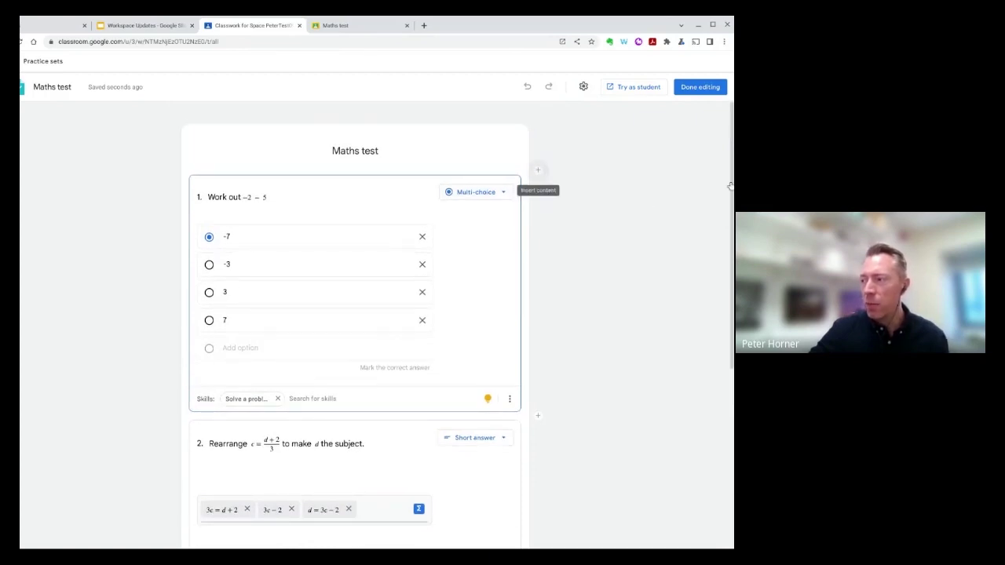
click(538, 169)
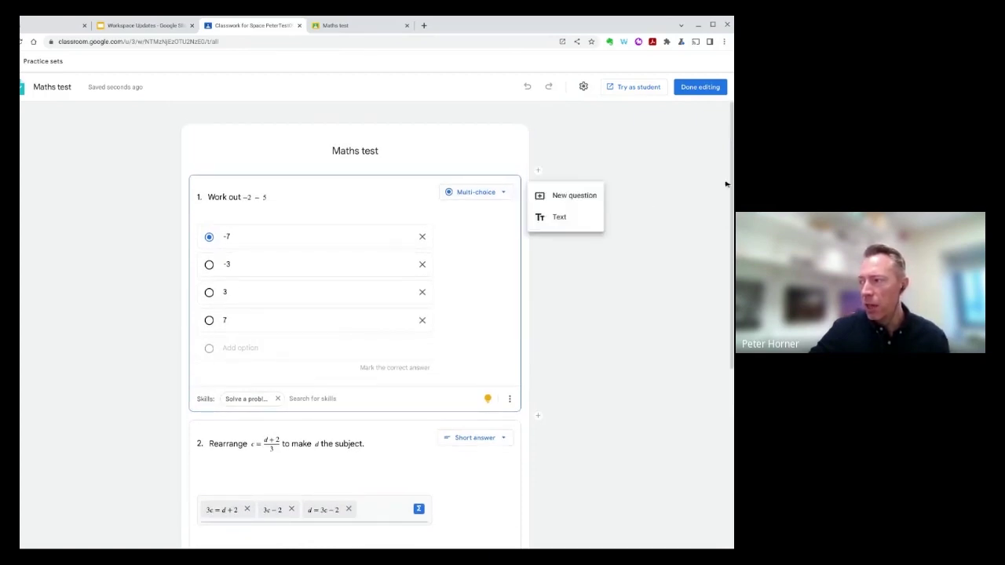
click(572, 195)
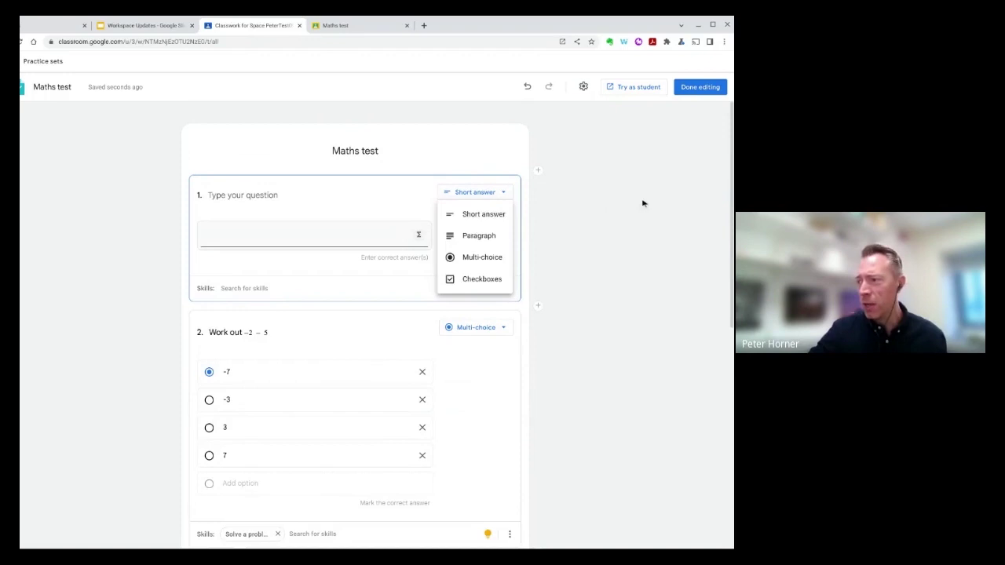
key(Down)
key(Down)
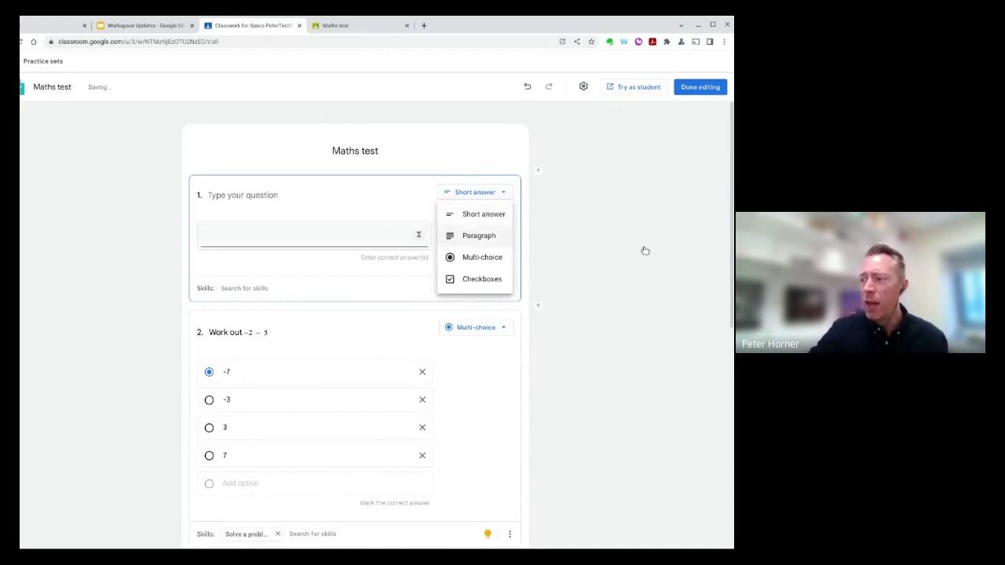
key(Down)
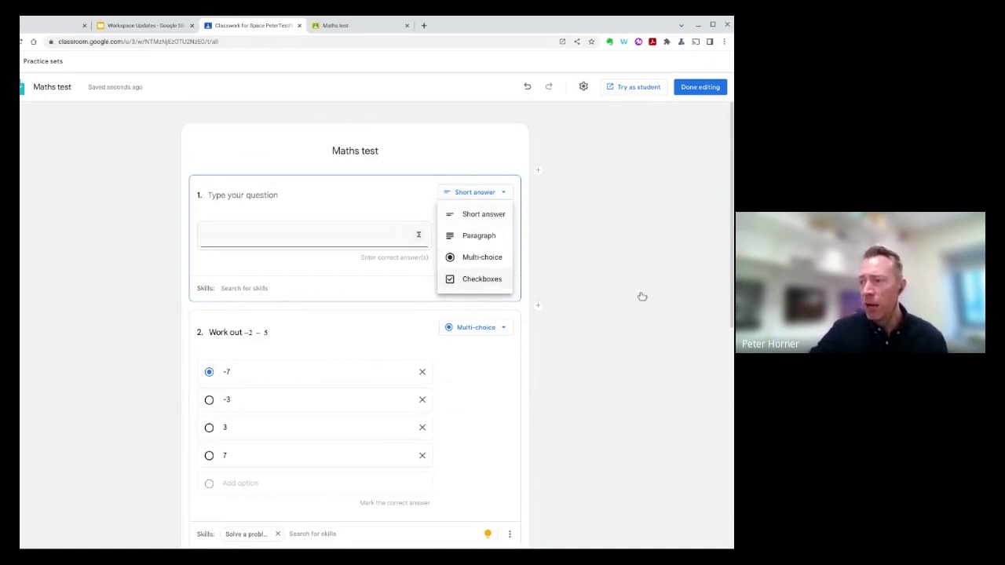
scroll(640, 296, down, 2)
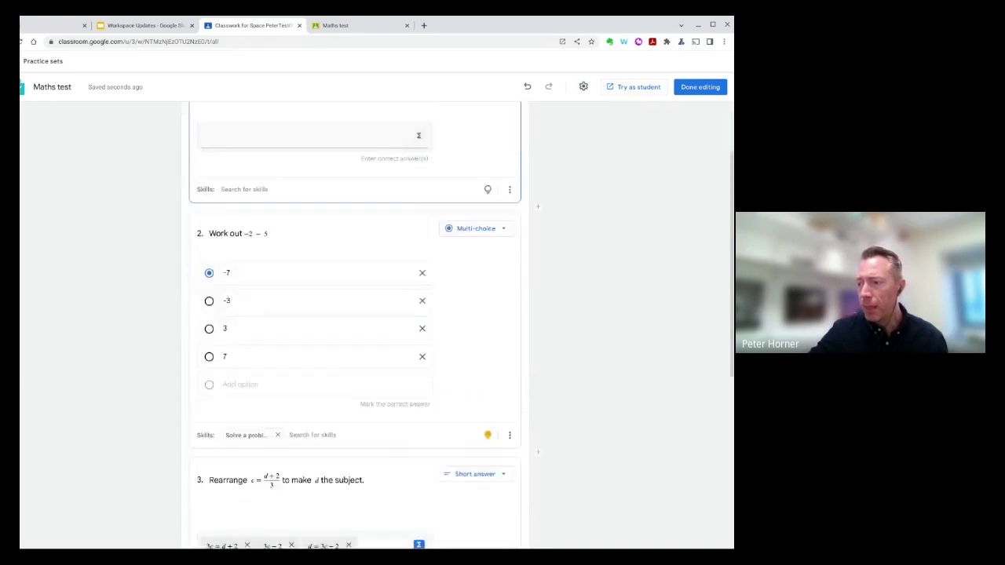
click(369, 201)
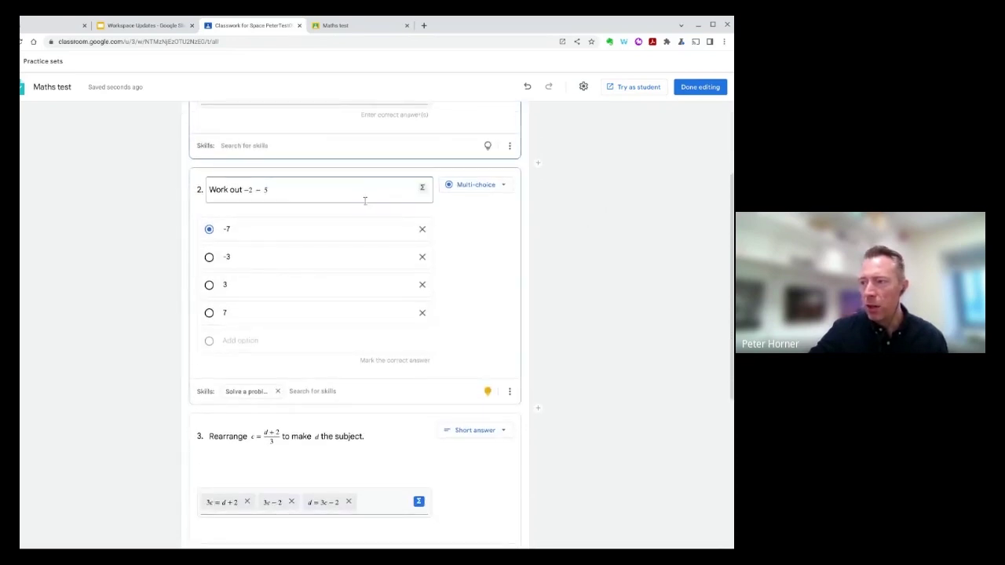
click(302, 198)
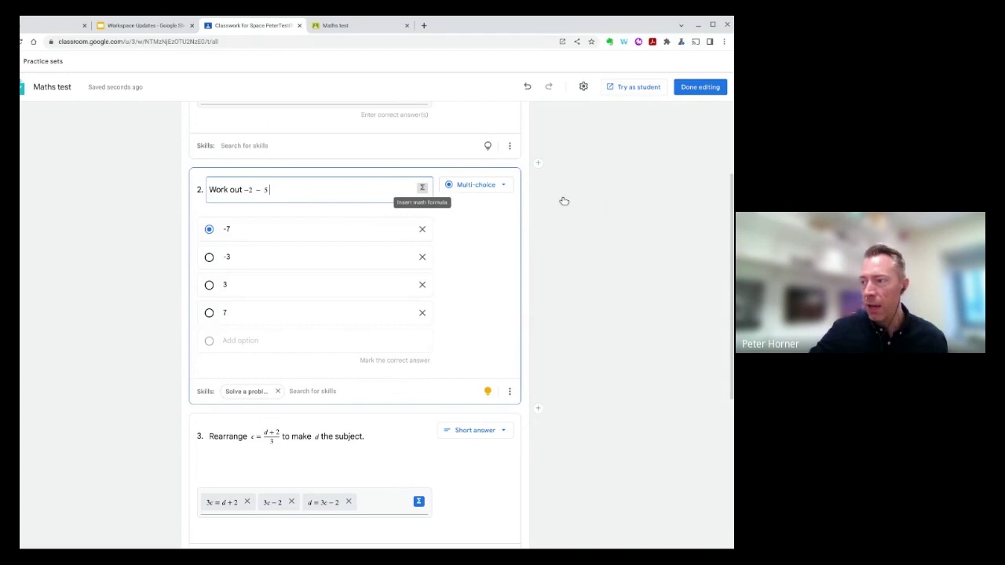
key(ctrl+shift+m)
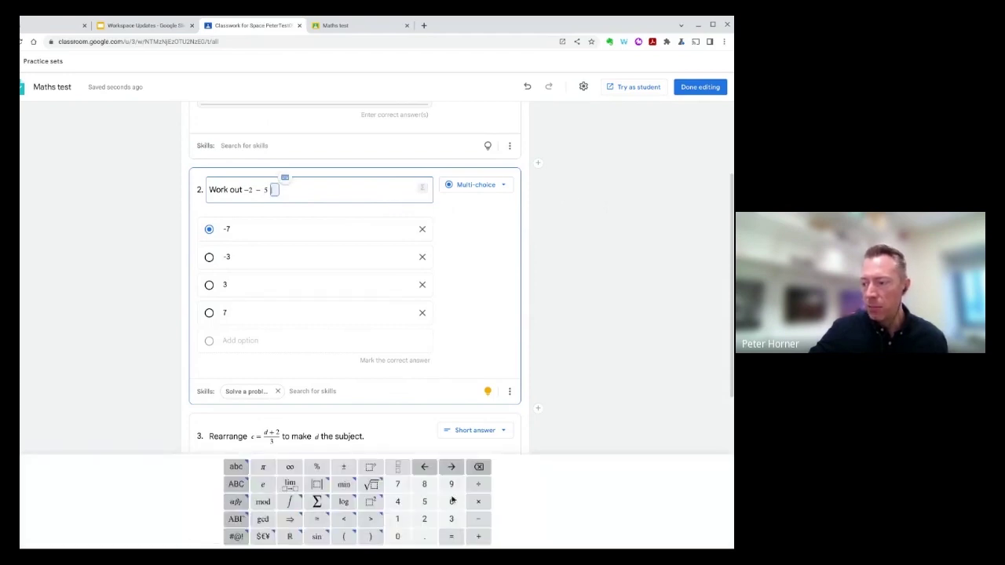
key(Escape)
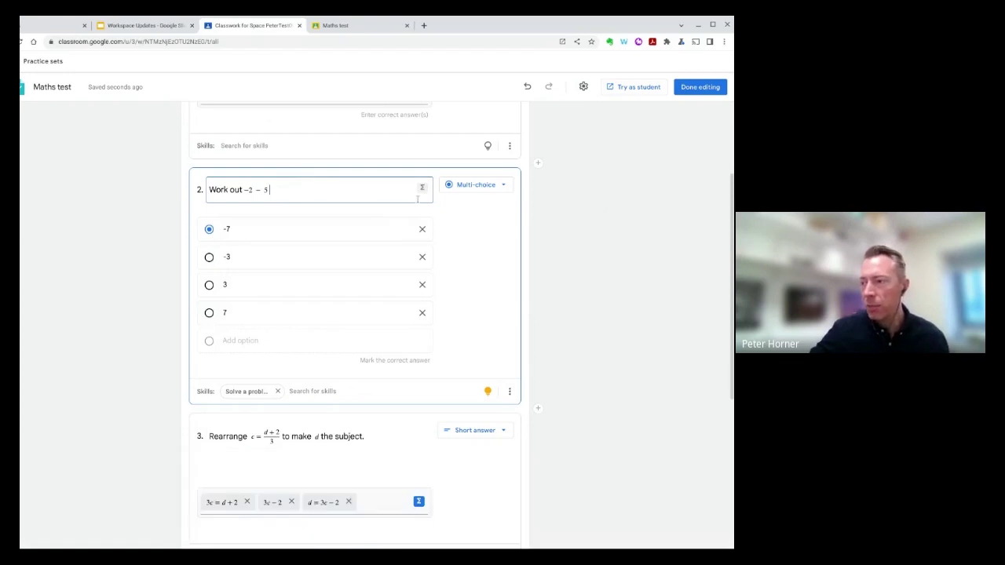
scroll(702, 259, down, 1)
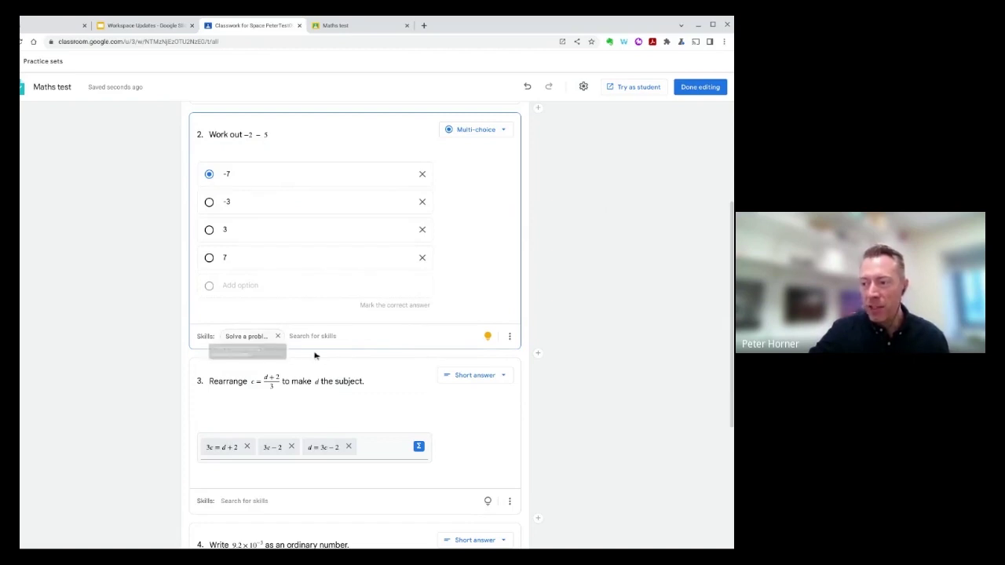
click(434, 353)
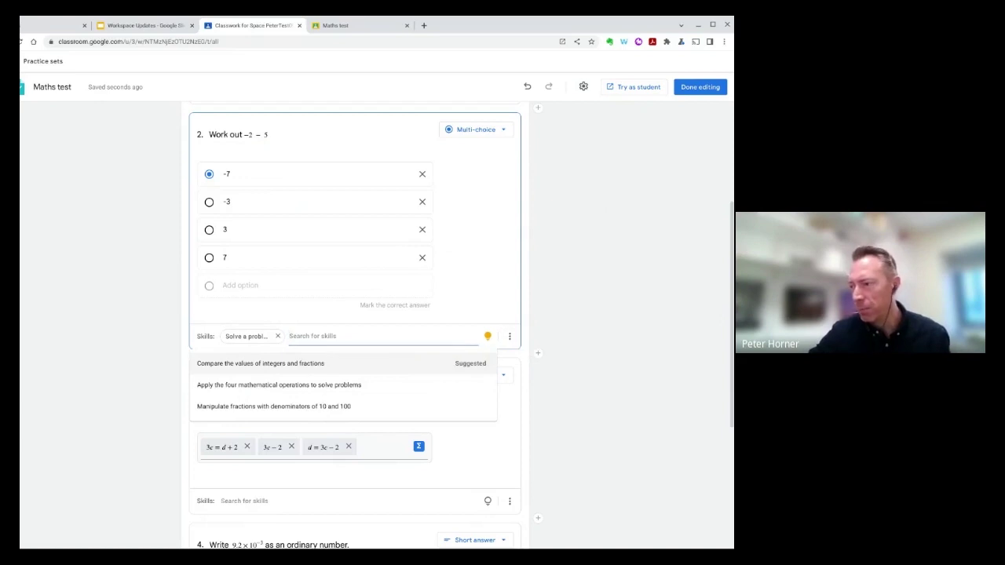
key(Escape)
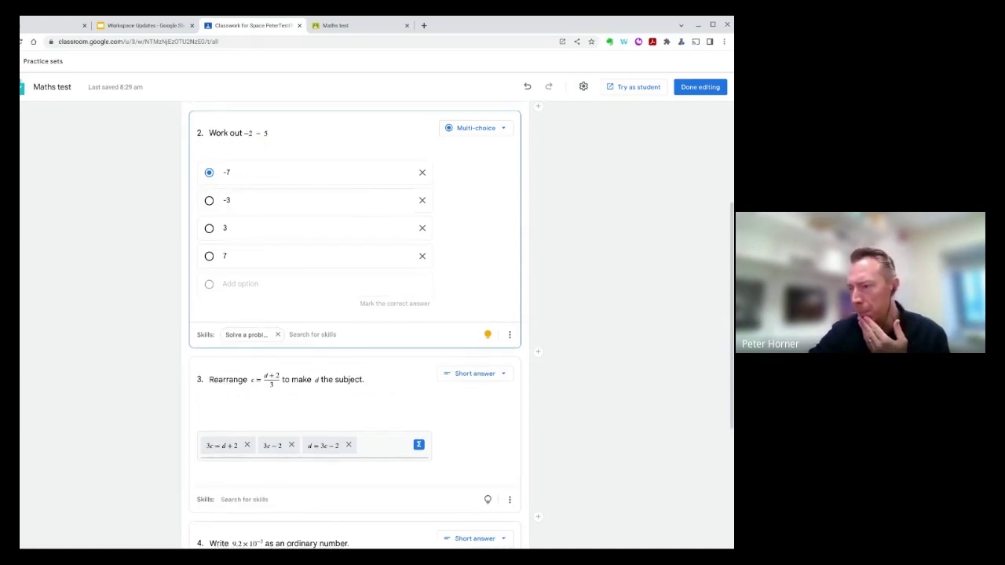
scroll(353, 329, down, 3)
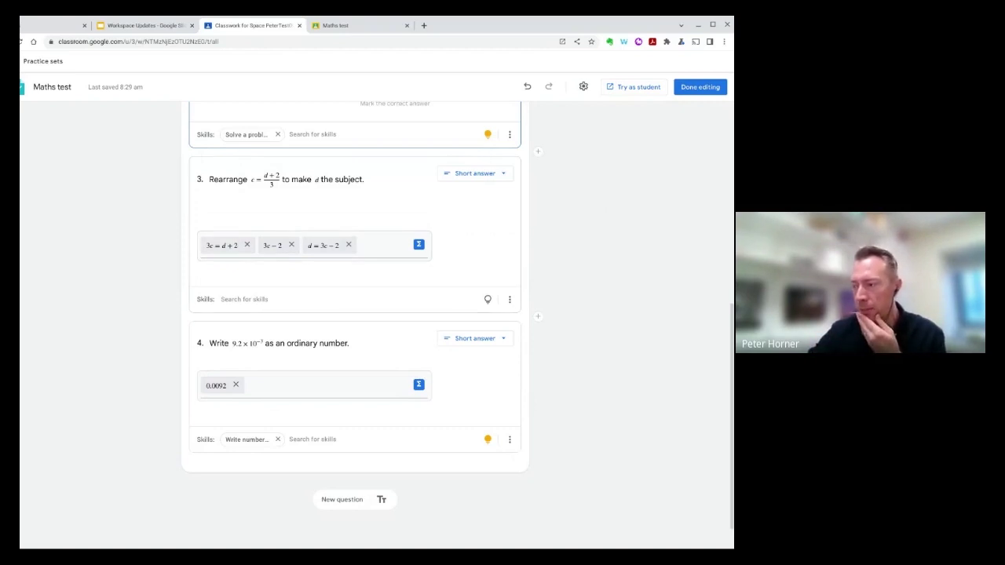
scroll(196, 209, up, 5)
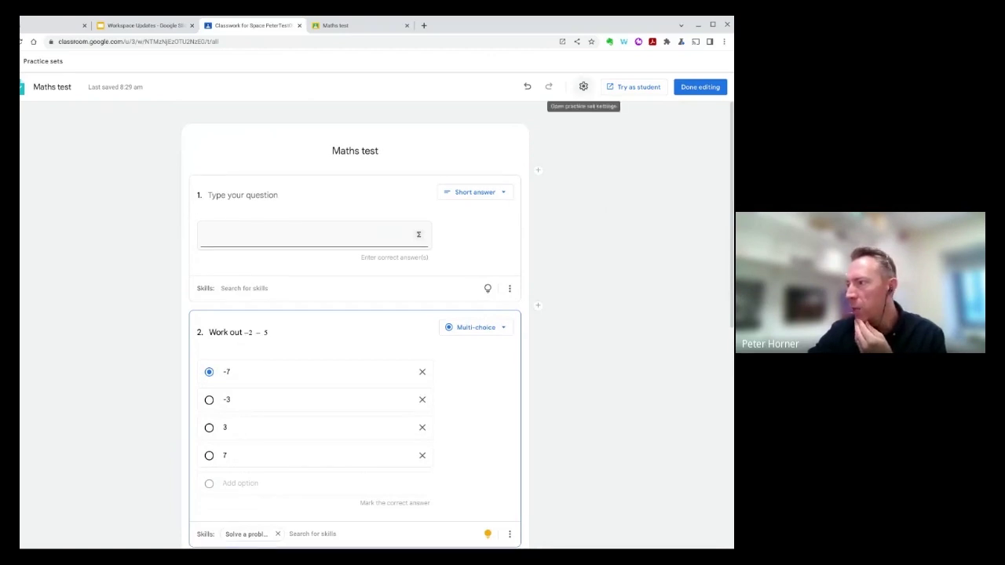
click(583, 87)
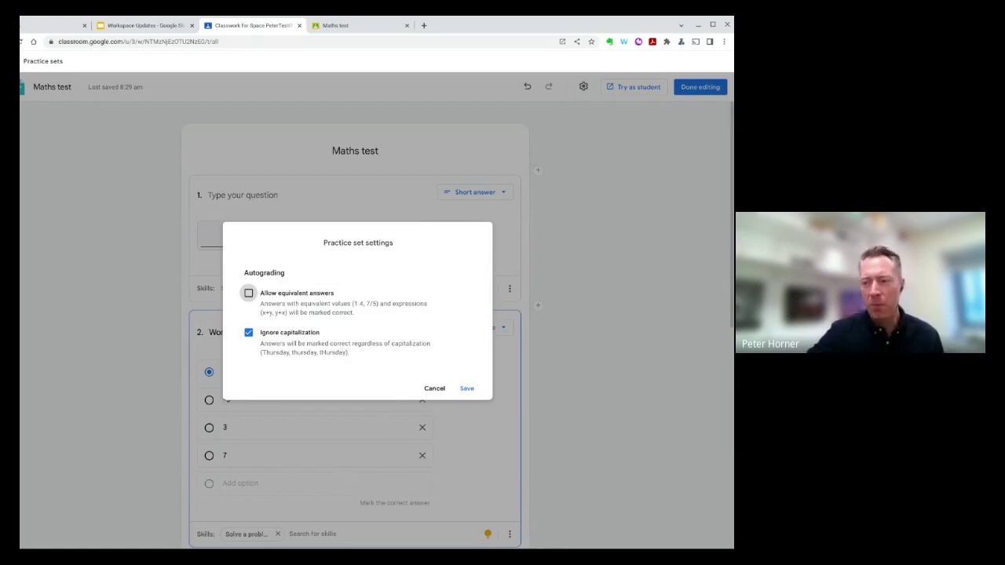
click(576, 411)
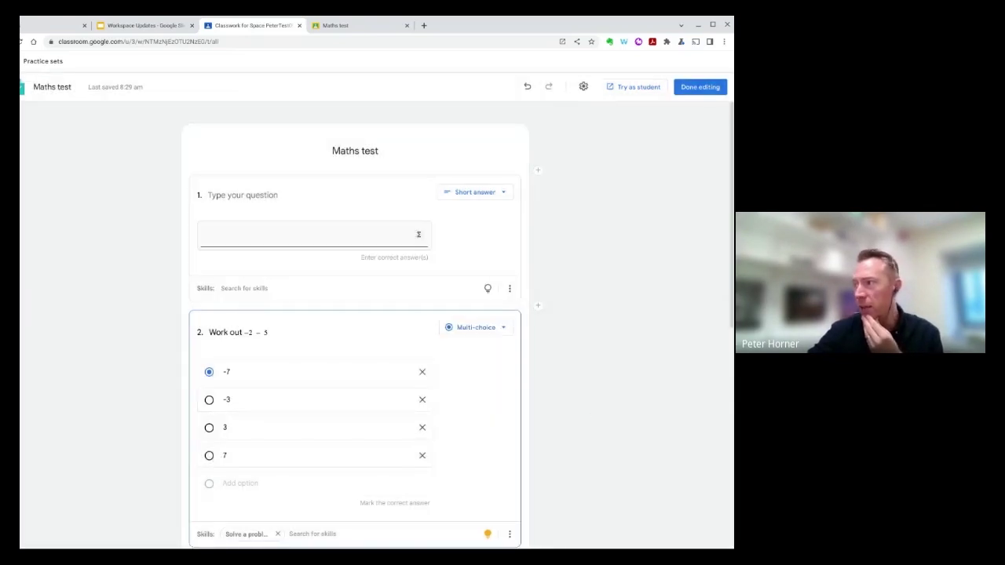
click(699, 86)
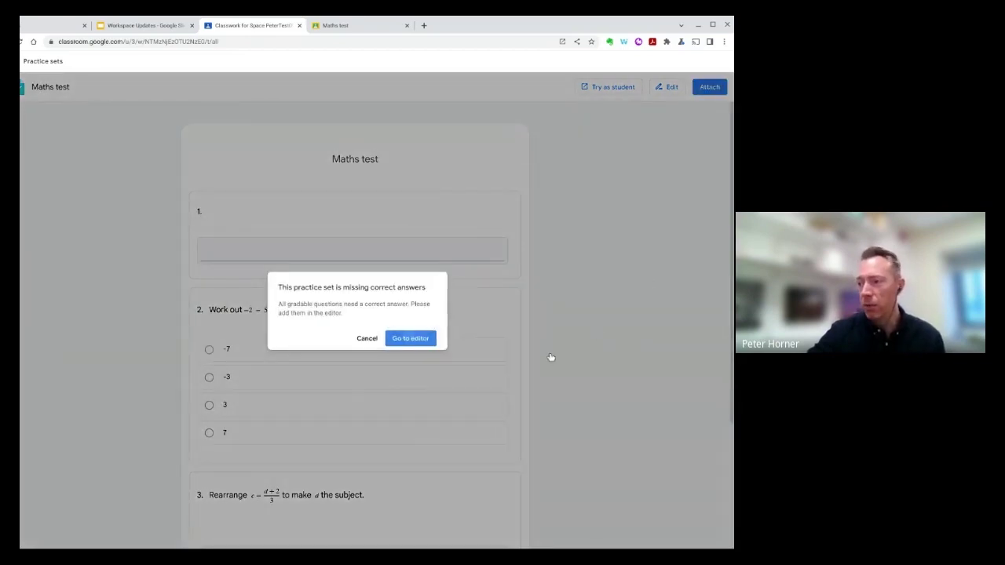
Delete the blank first question, finish editing, and attach Maths test to the assignment
key(Return)
scroll(552, 358, down, 1)
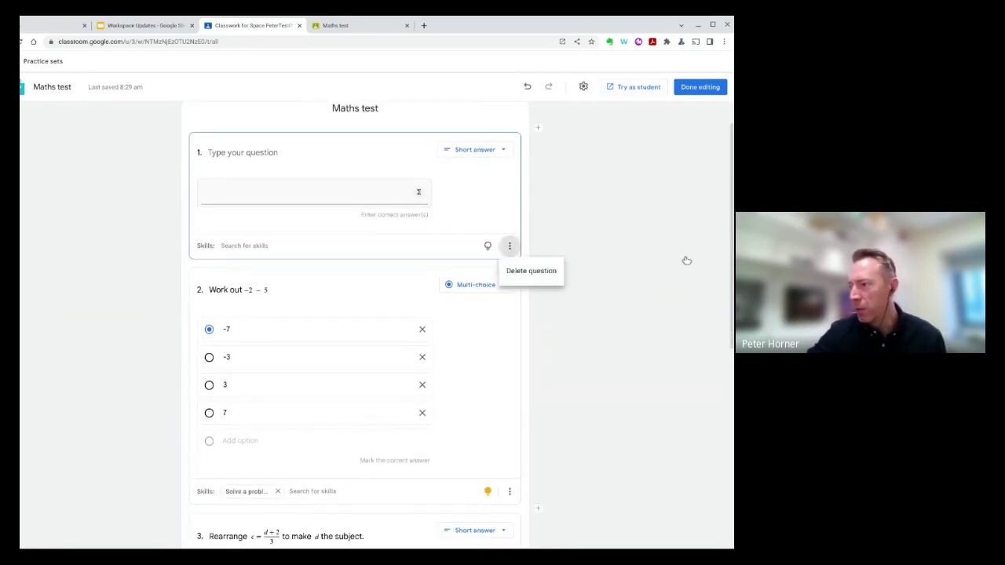
key(Return)
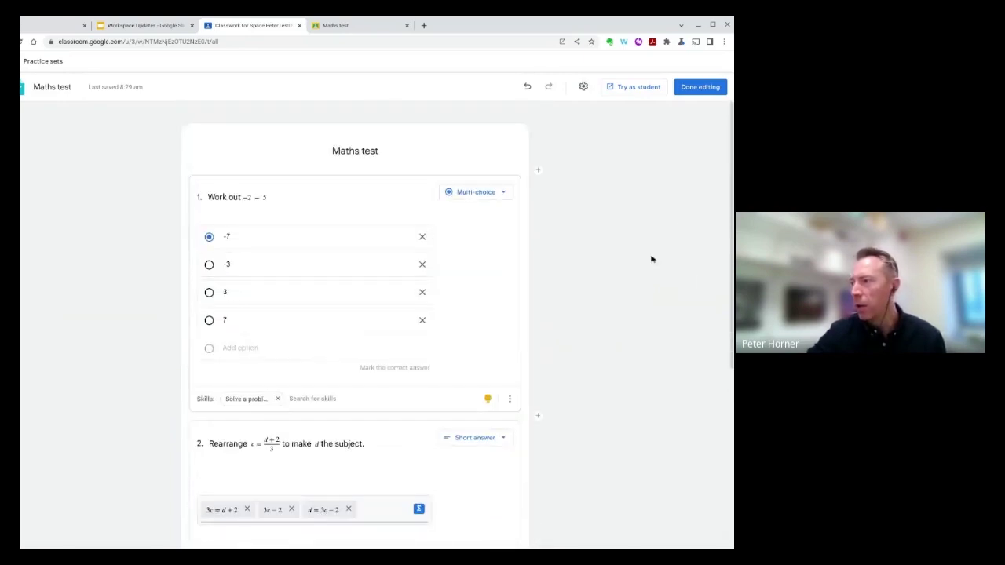
click(700, 87)
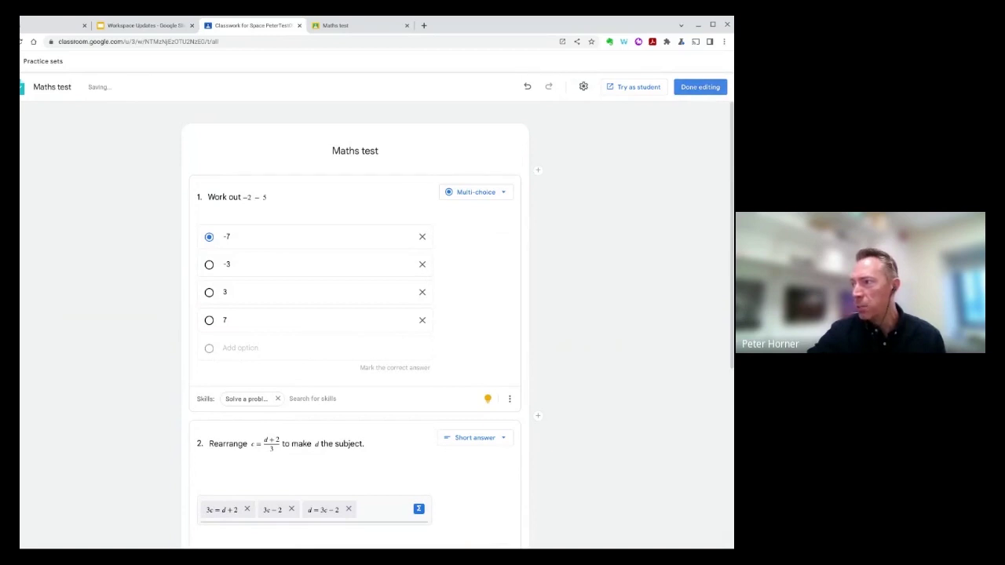
click(709, 87)
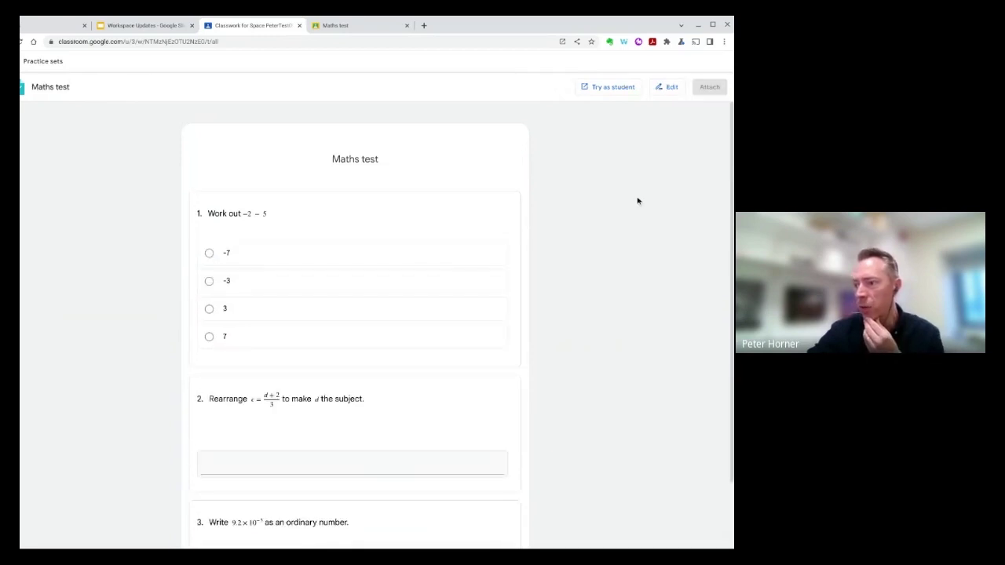